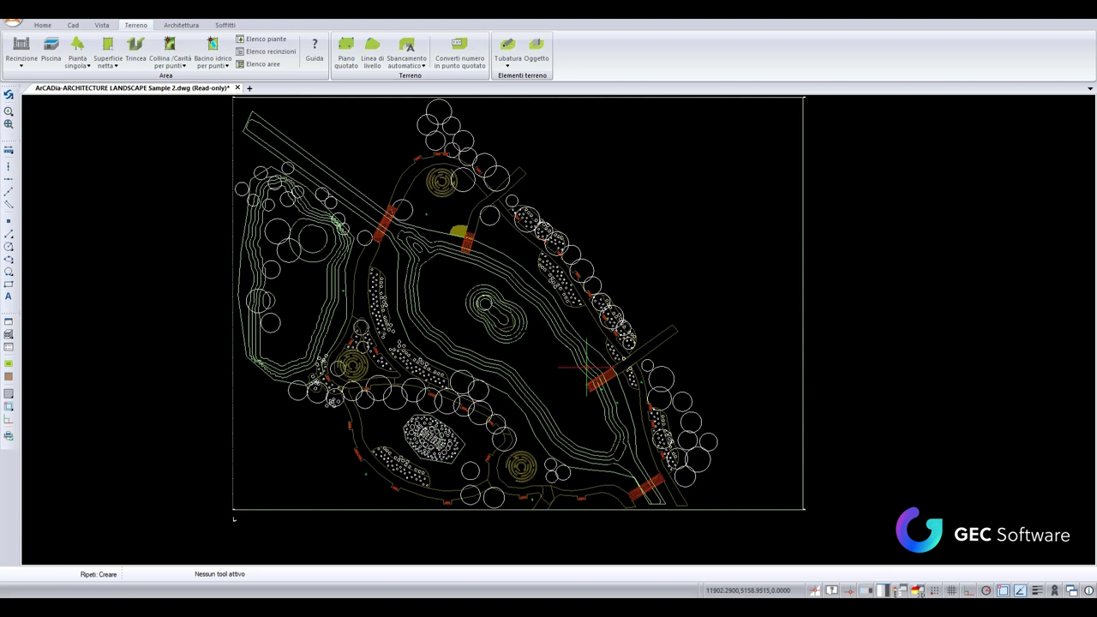
Look over the terrain surface and fence options, then recentre the whole park plan.
middle_click_drag(590, 372, 601, 403)
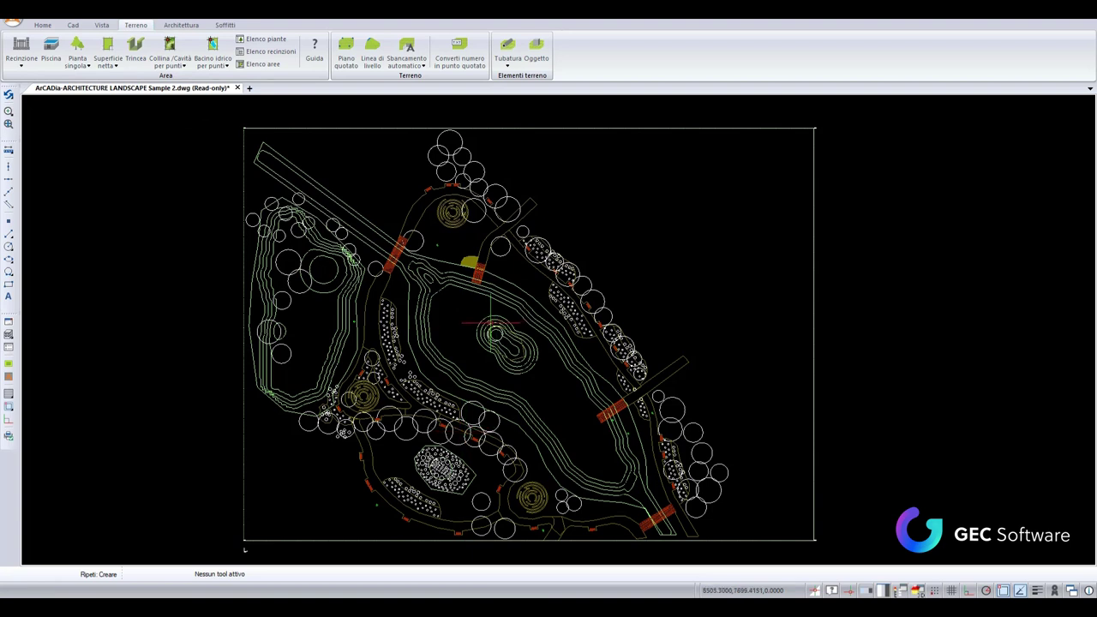
left_click(133, 29)
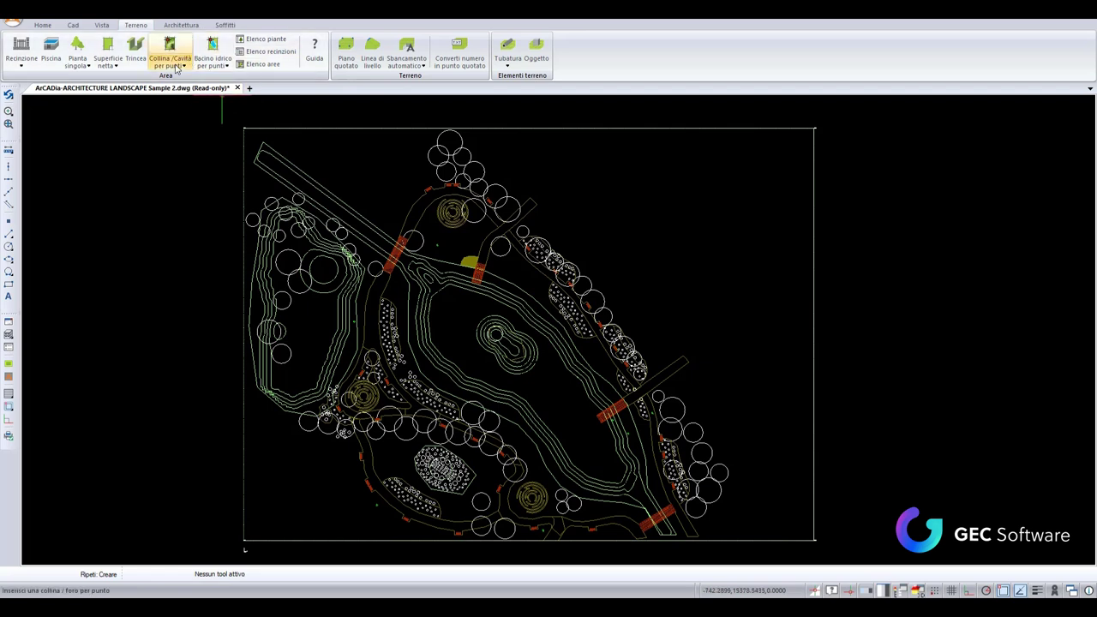
left_click(118, 71)
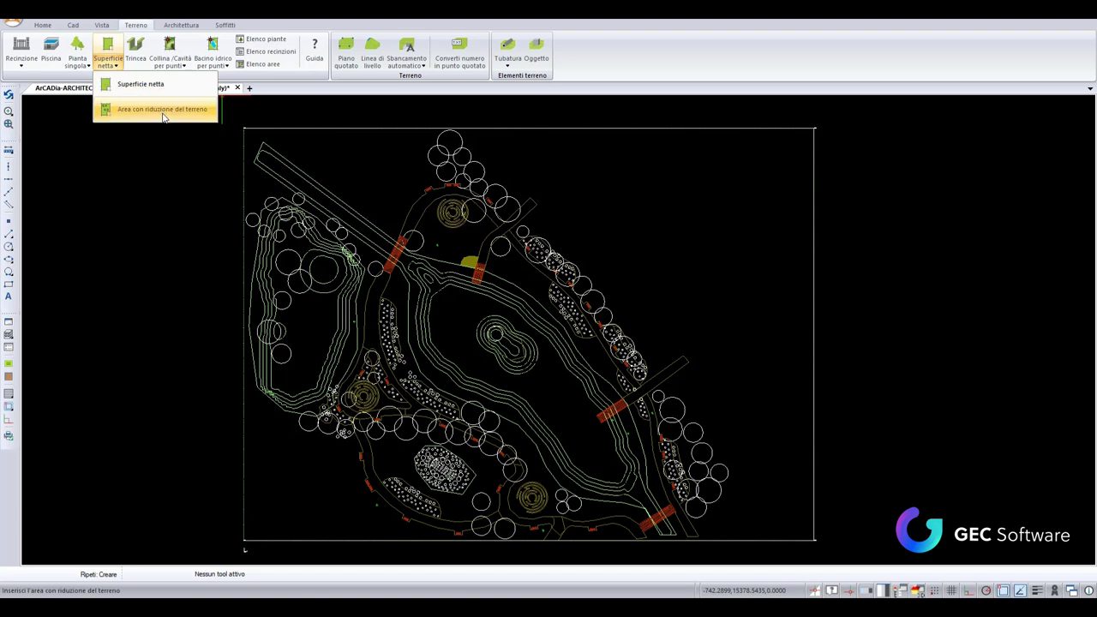
left_click(613, 79)
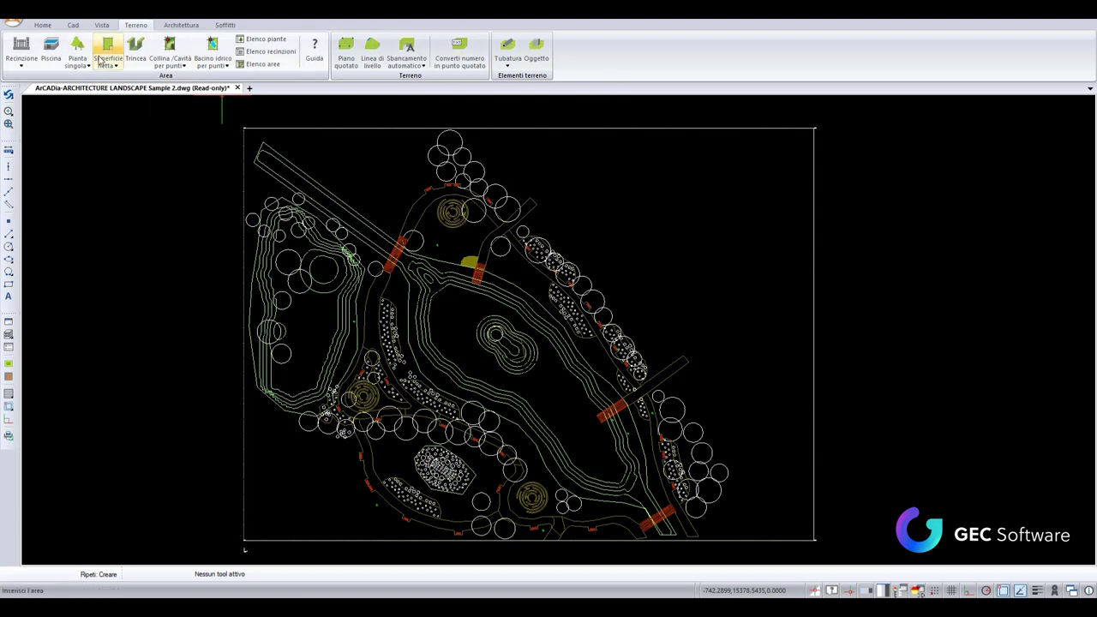
left_click(22, 62)
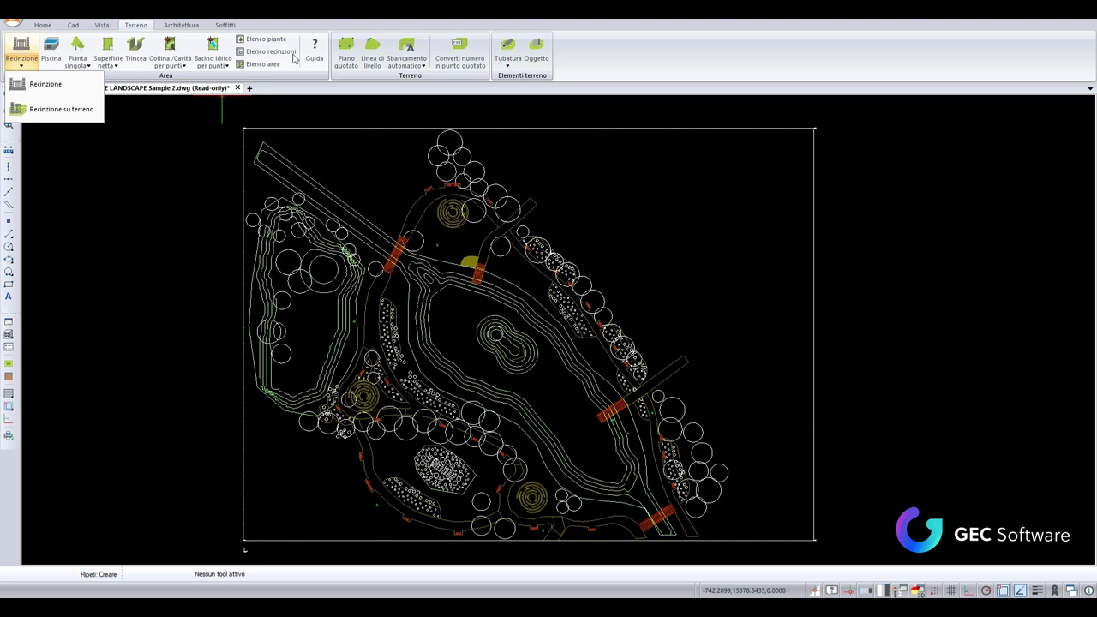
left_click(637, 74)
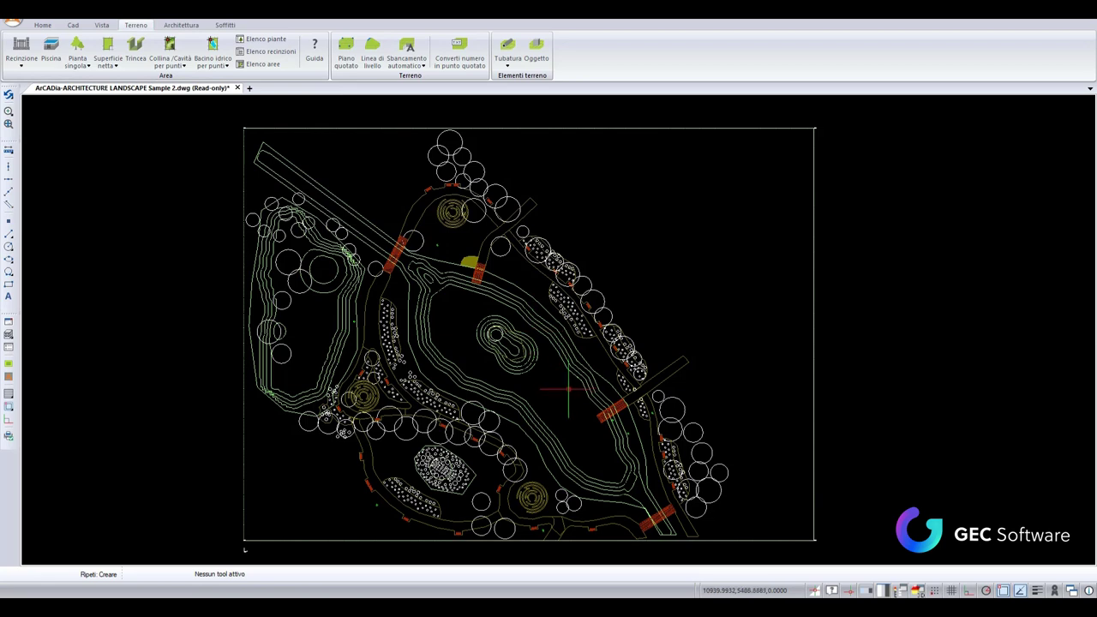
mouse_move(573, 394)
middle_mouse_down()
mouse_move(620, 354)
mouse_move(581, 377)
middle_mouse_up()
scroll(490, 343, "up", 2)
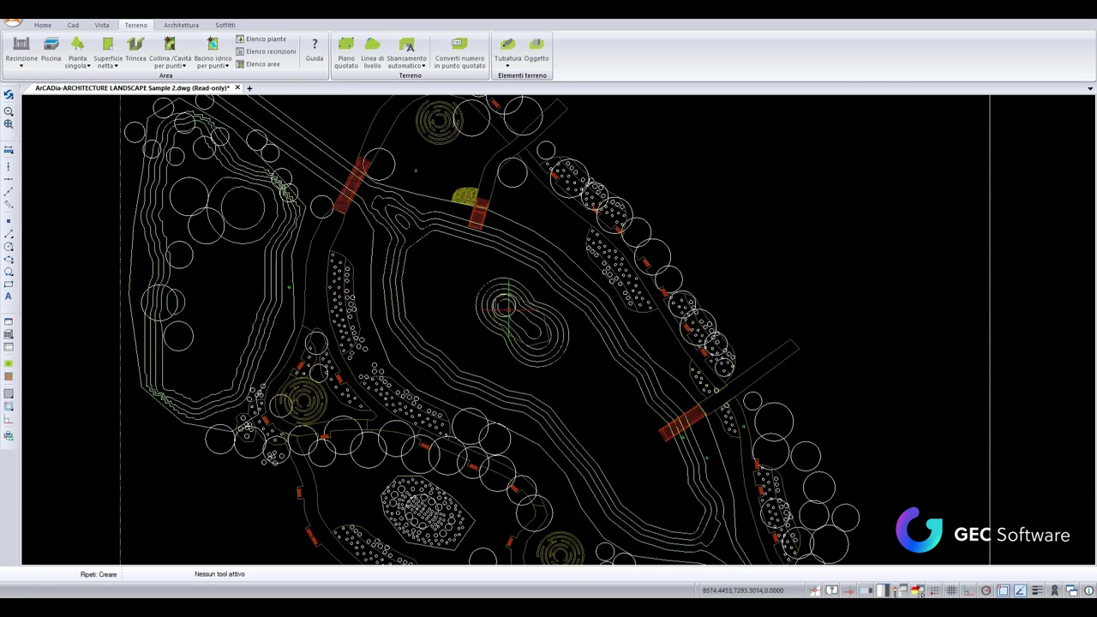
scroll(519, 299, "down", 2)
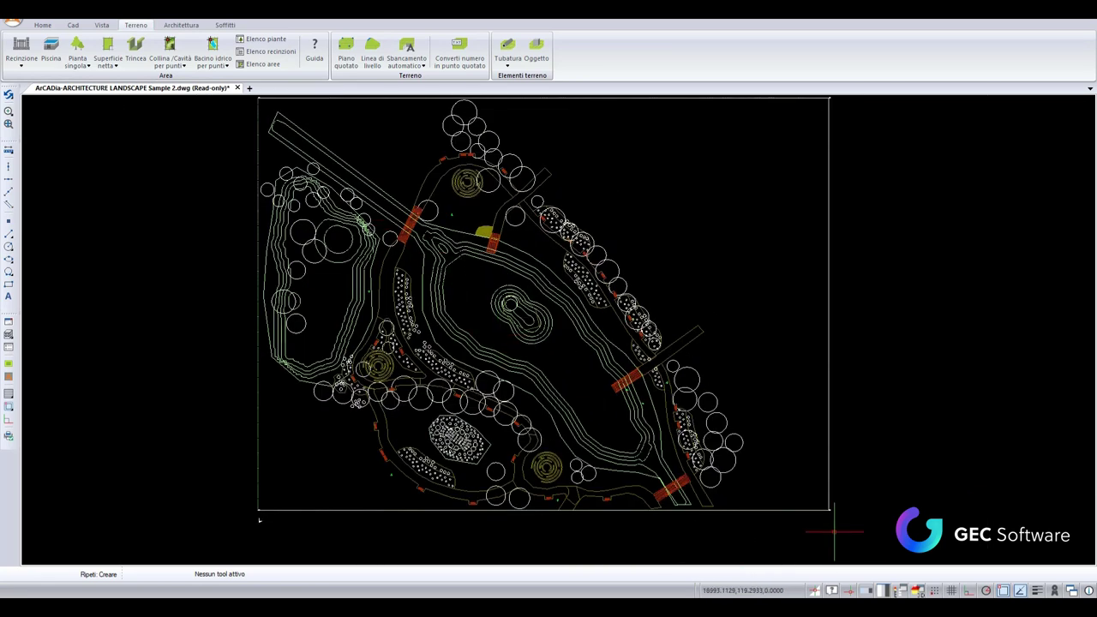
middle_click_drag(724, 412, 707, 434)
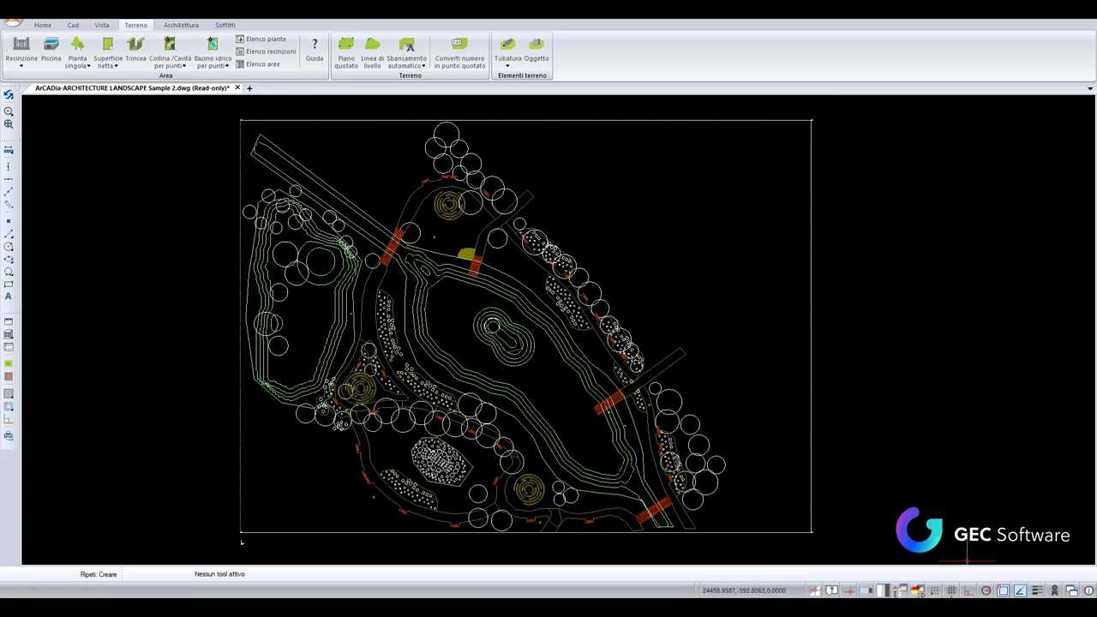
Open Vista 3D full-screen and orbit and zoom down the lake toward the island tree.
left_click(918, 590)
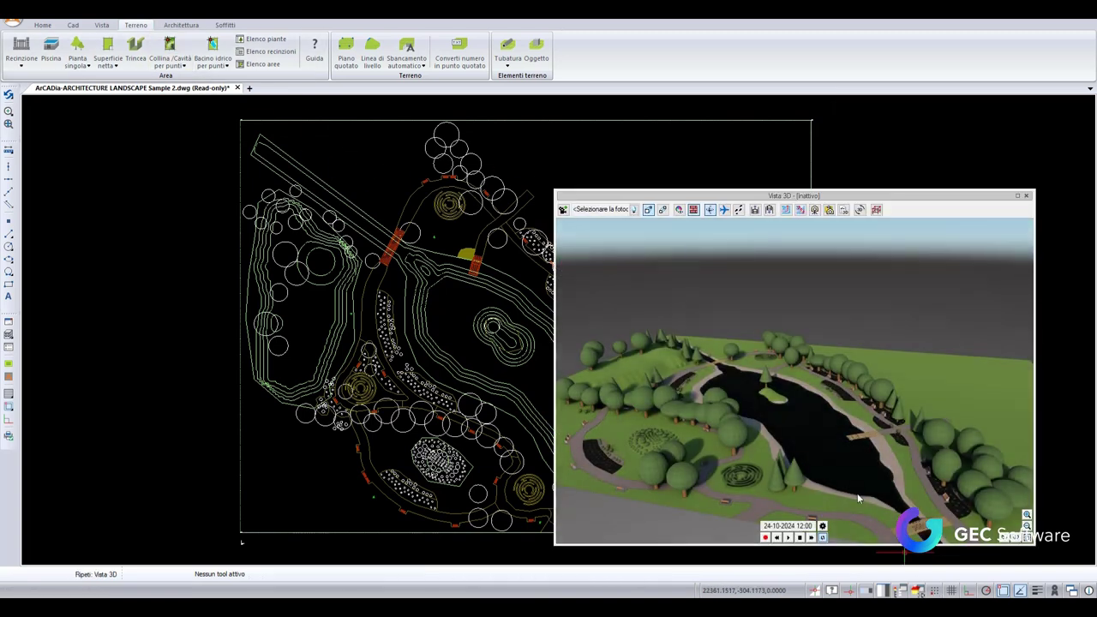
mouse_move(853, 479)
left_mouse_down()
mouse_move(823, 446)
mouse_move(815, 480)
left_mouse_up()
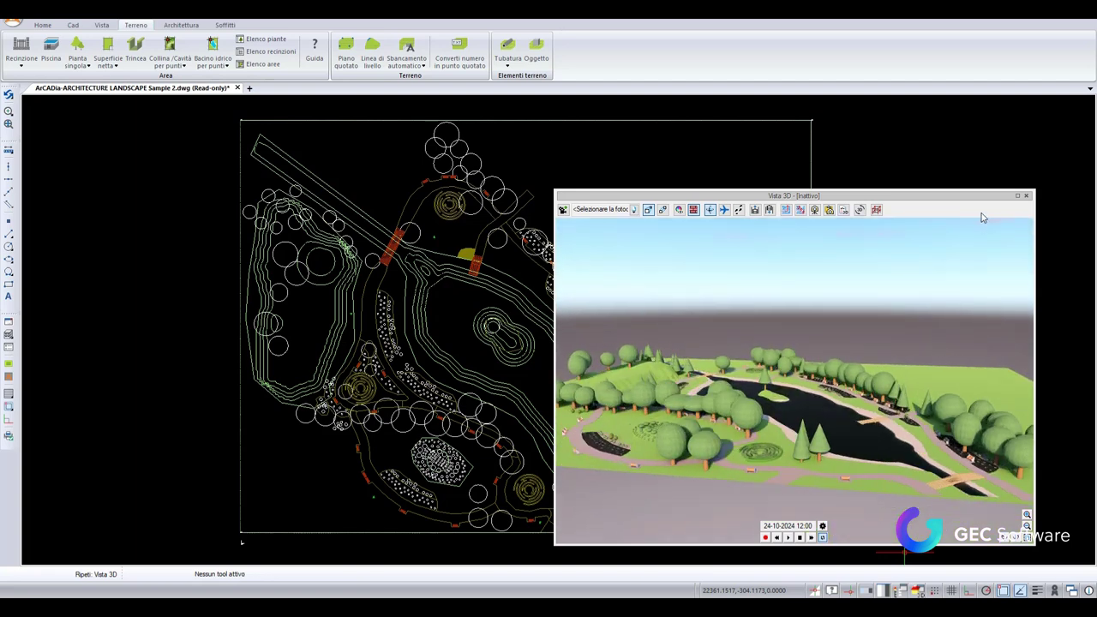
left_click(1019, 197)
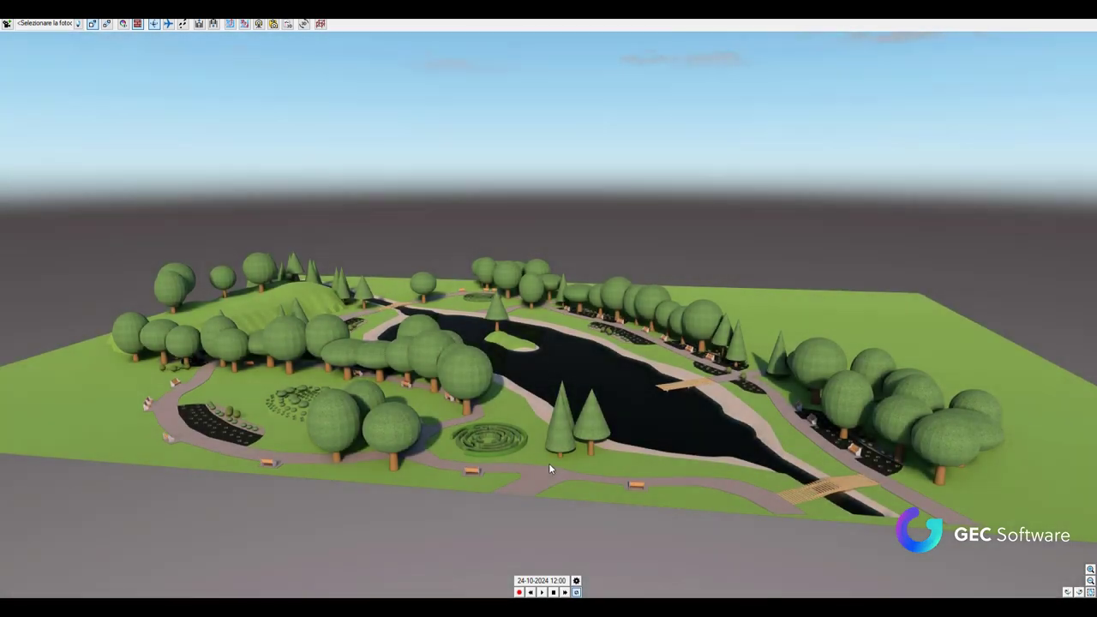
left_click_drag(549, 467, 506, 440)
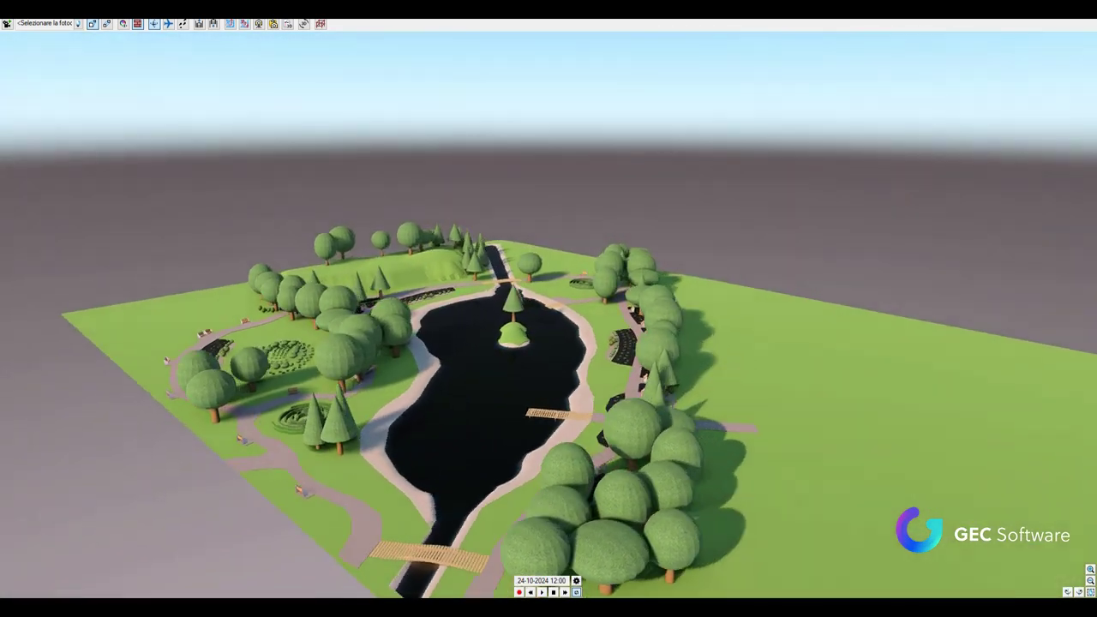
scroll(505, 435, "up", 3)
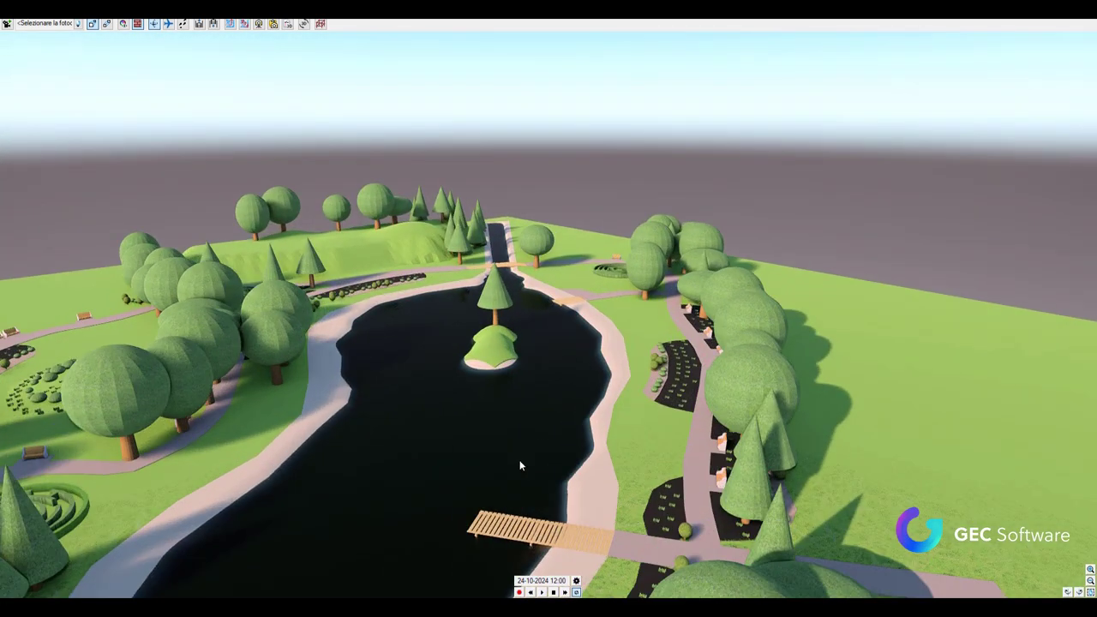
scroll(519, 460, "up", 5)
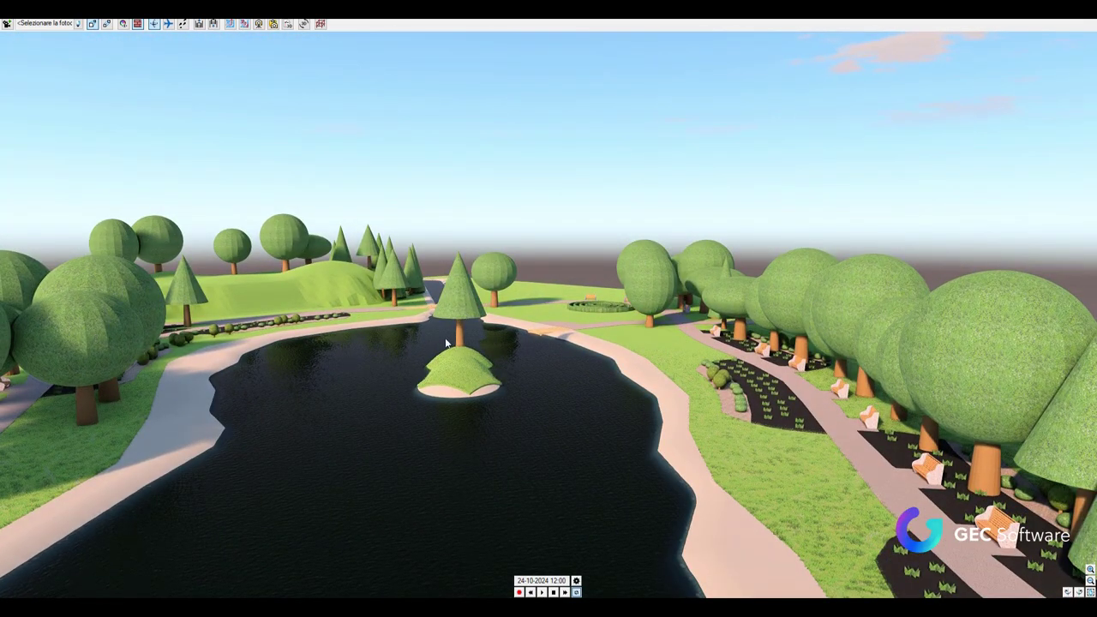
Change the island pine's Forma to the first, rounded broadleaf tree shape.
left_click(457, 317)
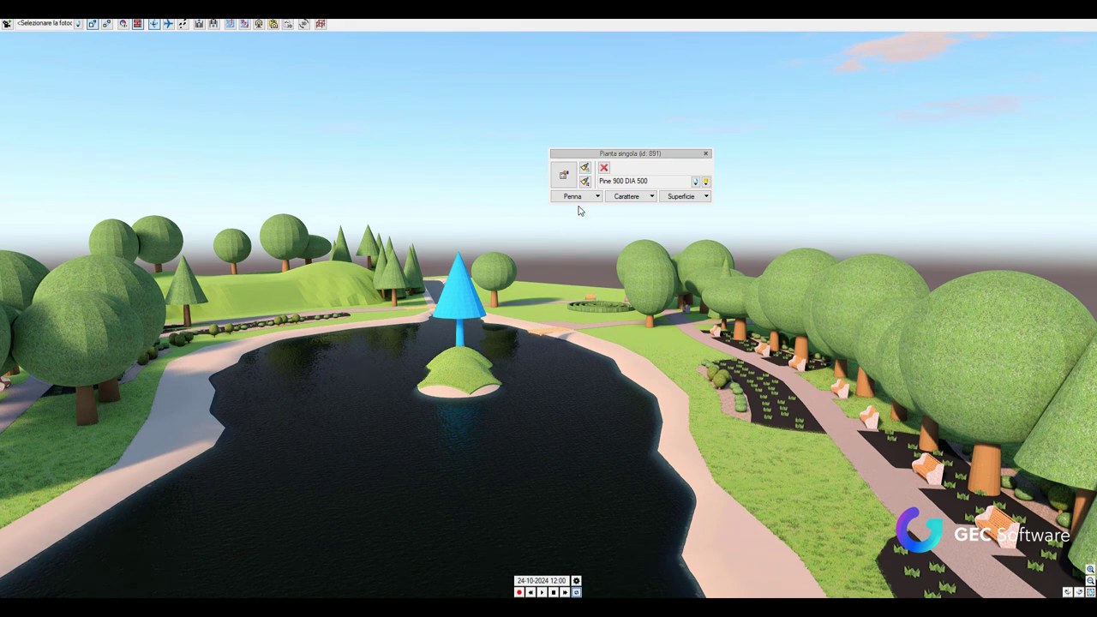
left_click(563, 175)
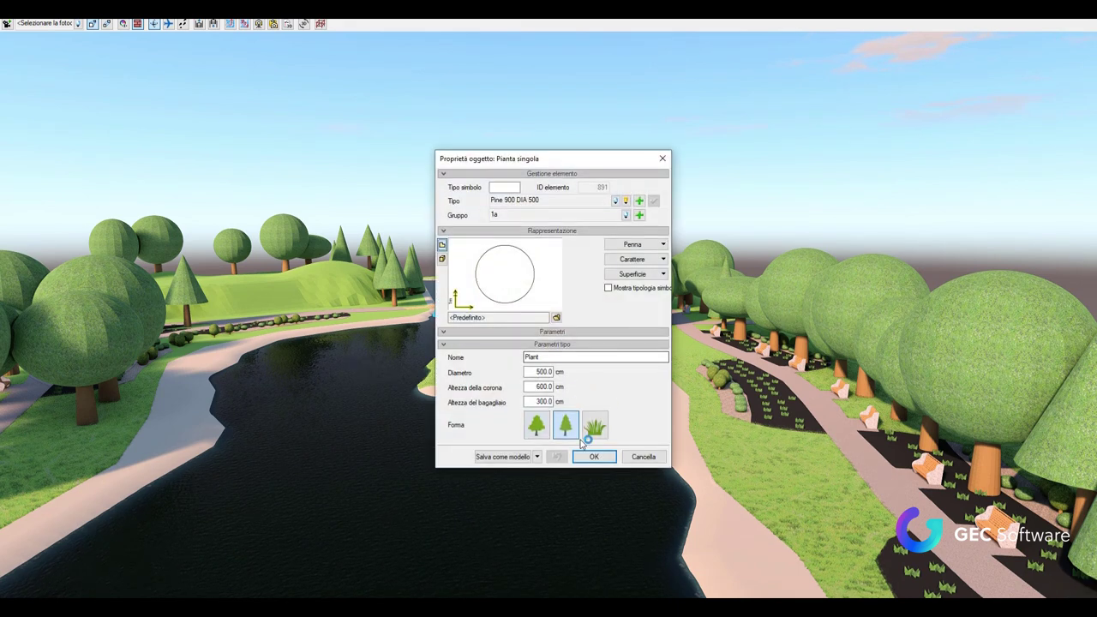
left_click(536, 425)
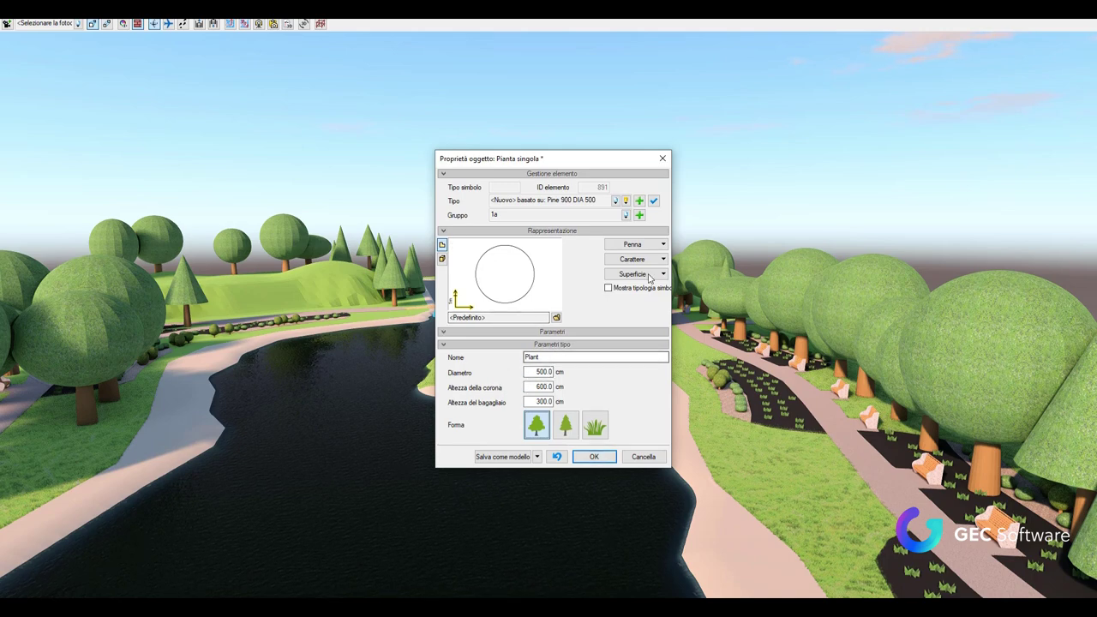
left_click(594, 457)
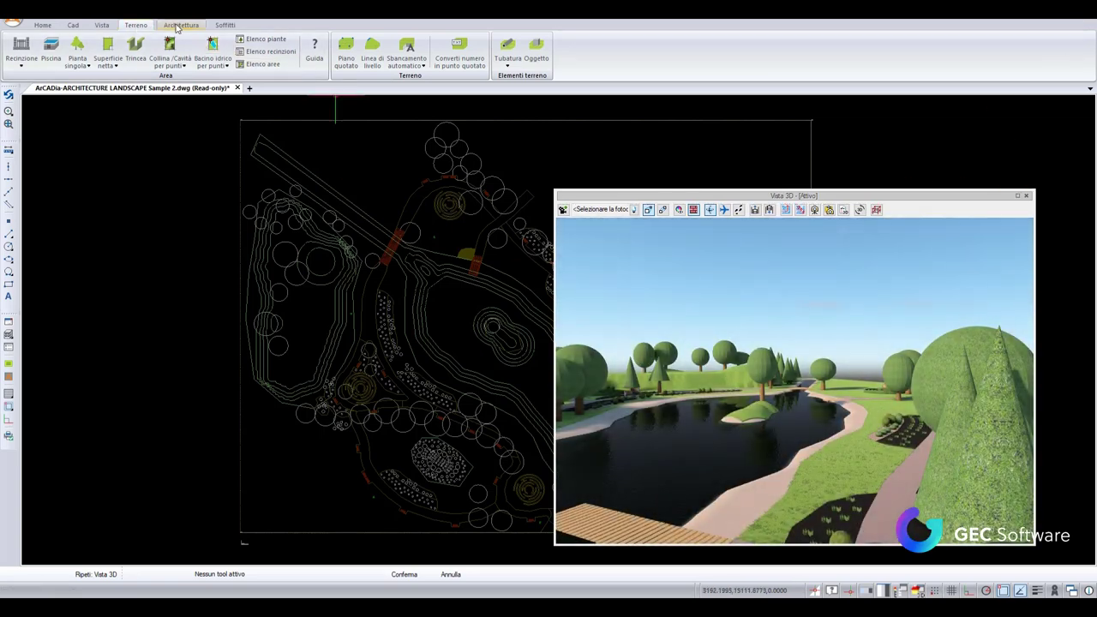
Open the Oggetti 3D library panel and scroll through the Libreria standard categories.
left_click(51, 25)
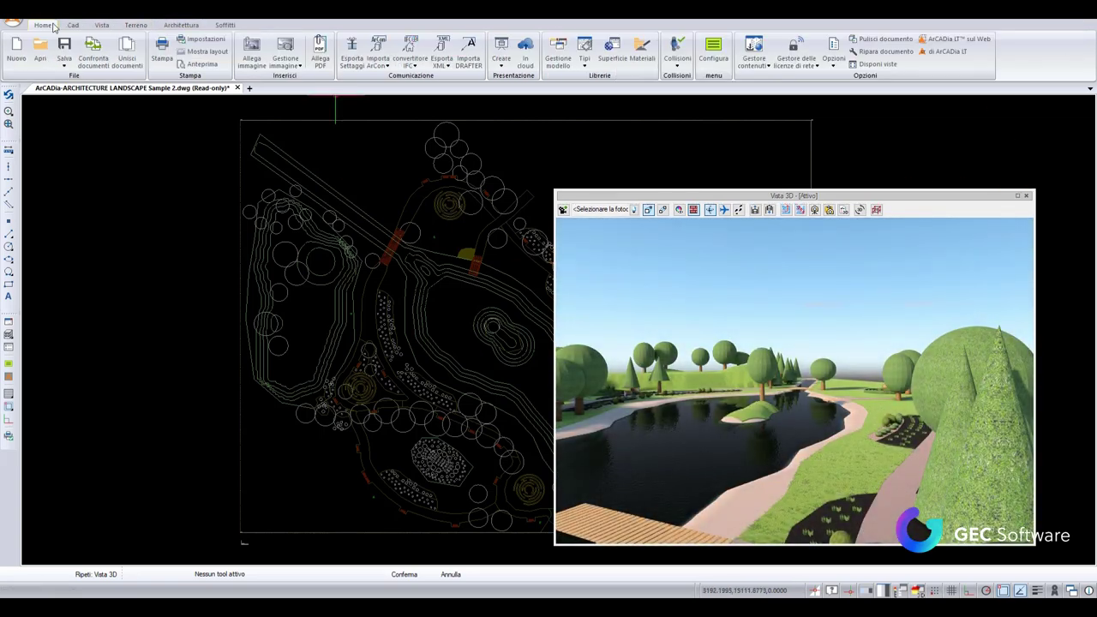
left_click(182, 26)
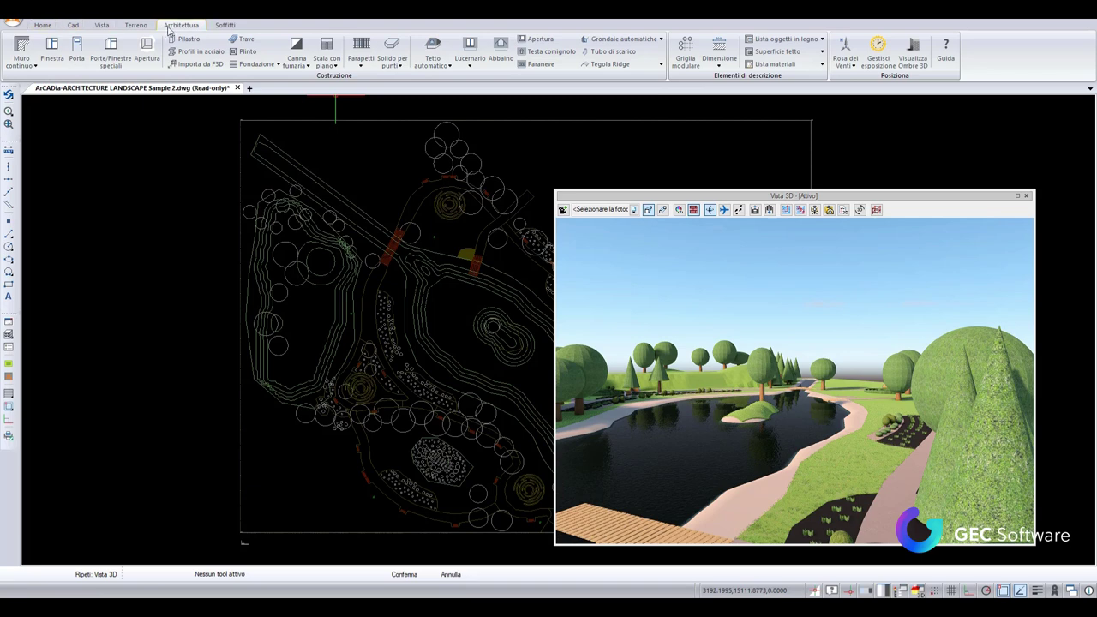
left_click(72, 26)
left_click(101, 25)
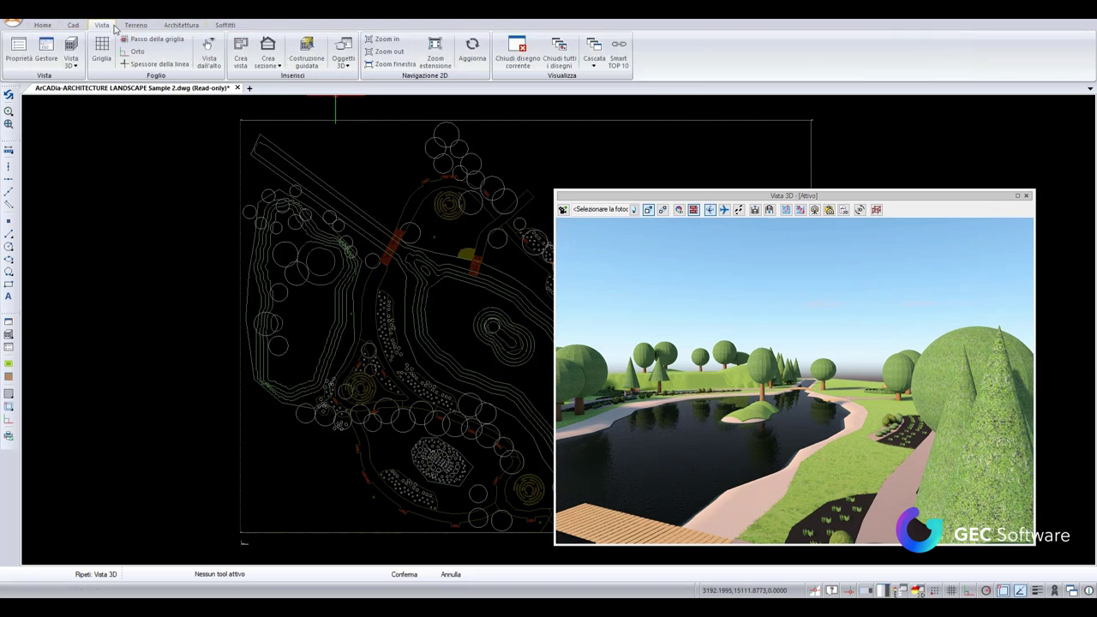
left_click(343, 52)
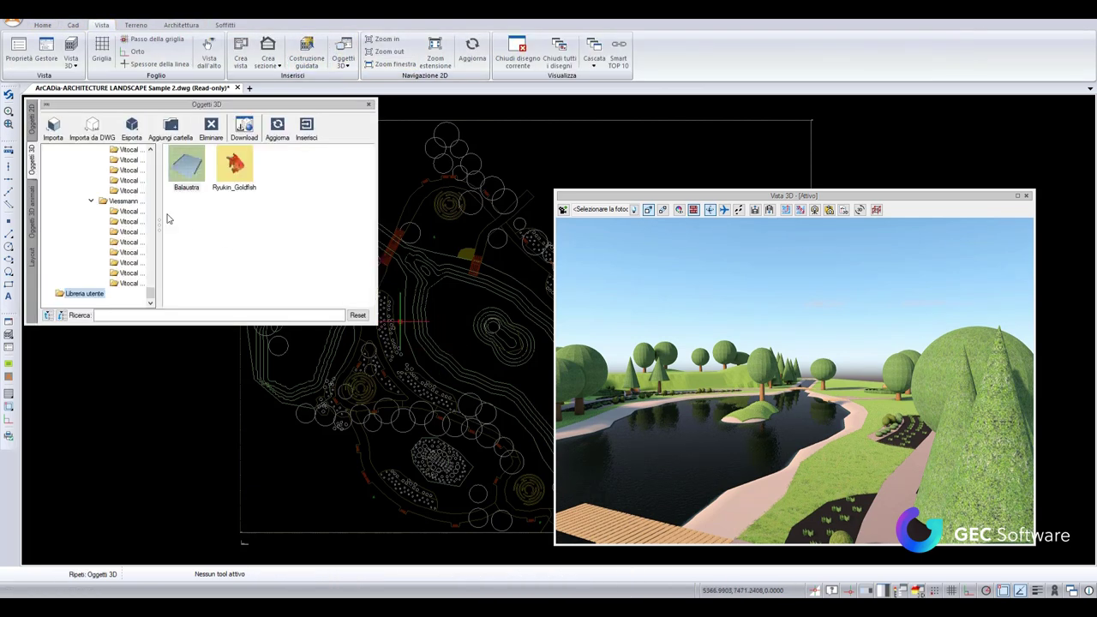
scroll(120, 258, "up", 3)
scroll(120, 255, "up", 3)
scroll(119, 253, "up", 3)
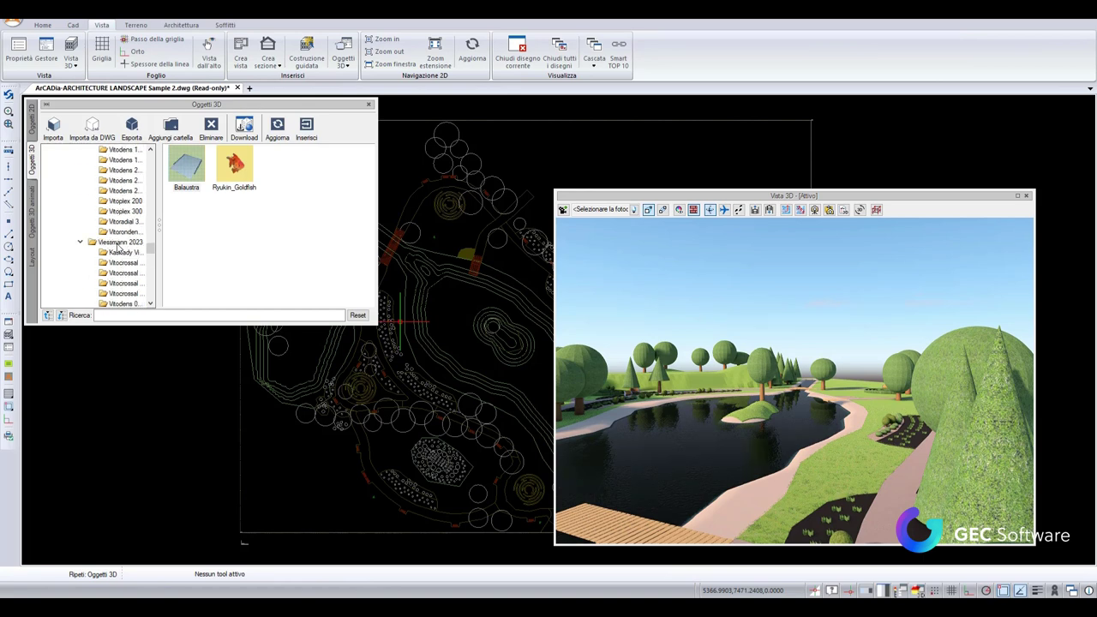
scroll(118, 249, "up", 3)
scroll(118, 247, "up", 3)
left_click_drag(157, 225, 239, 226)
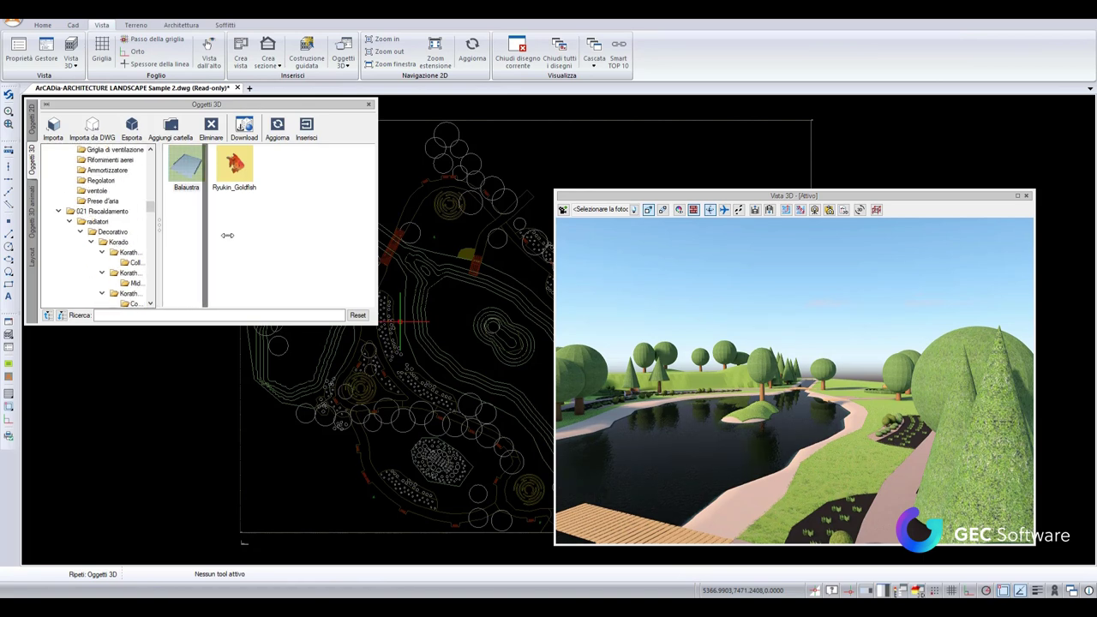
scroll(116, 221, "up", 5)
scroll(114, 228, "up", 2)
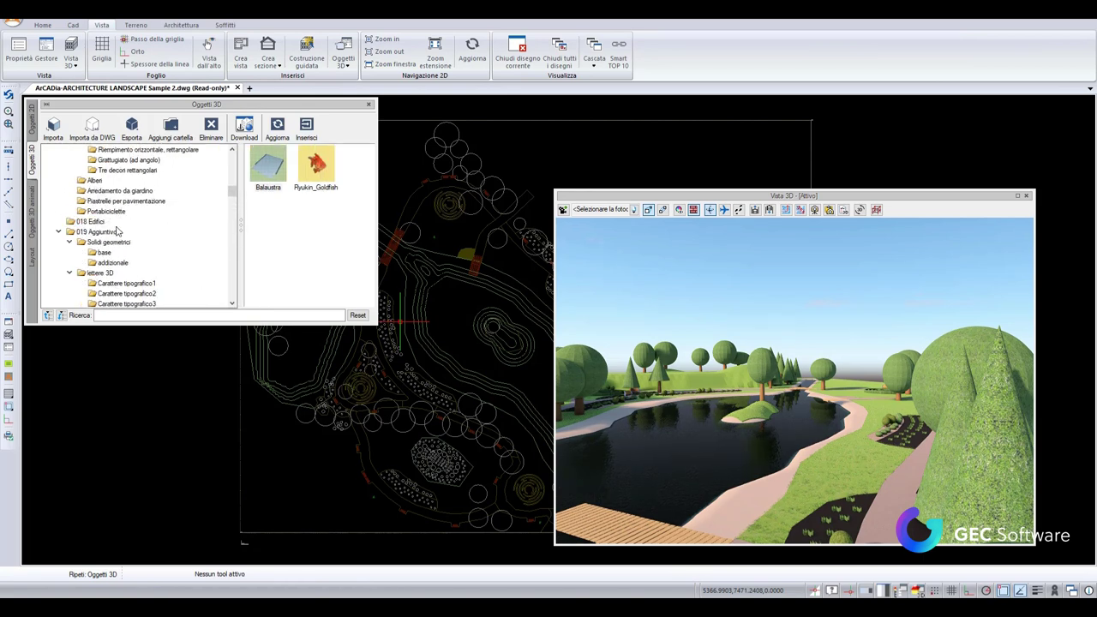
scroll(113, 221, "up", 2)
scroll(112, 213, "up", 3)
scroll(110, 206, "up", 2)
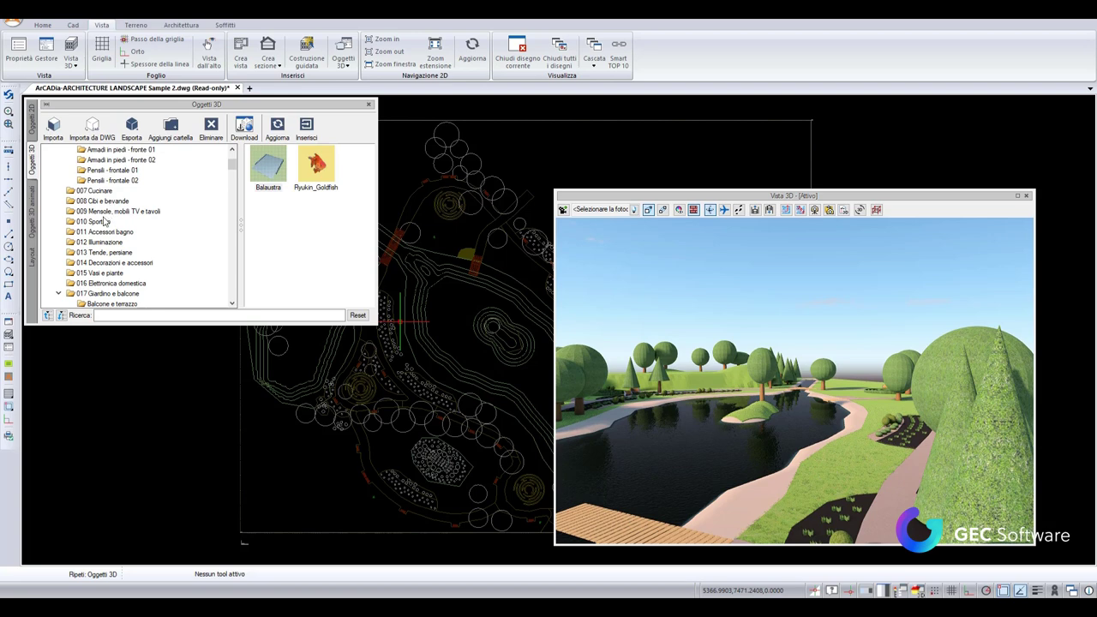
scroll(104, 222, "up", 3)
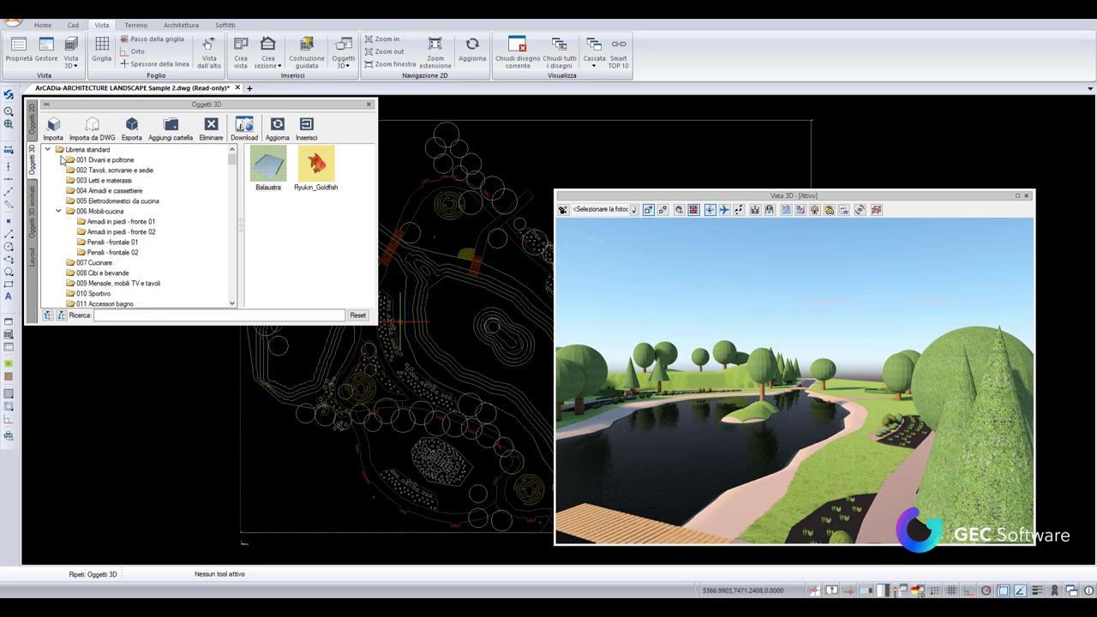
scroll(111, 221, "down", 2)
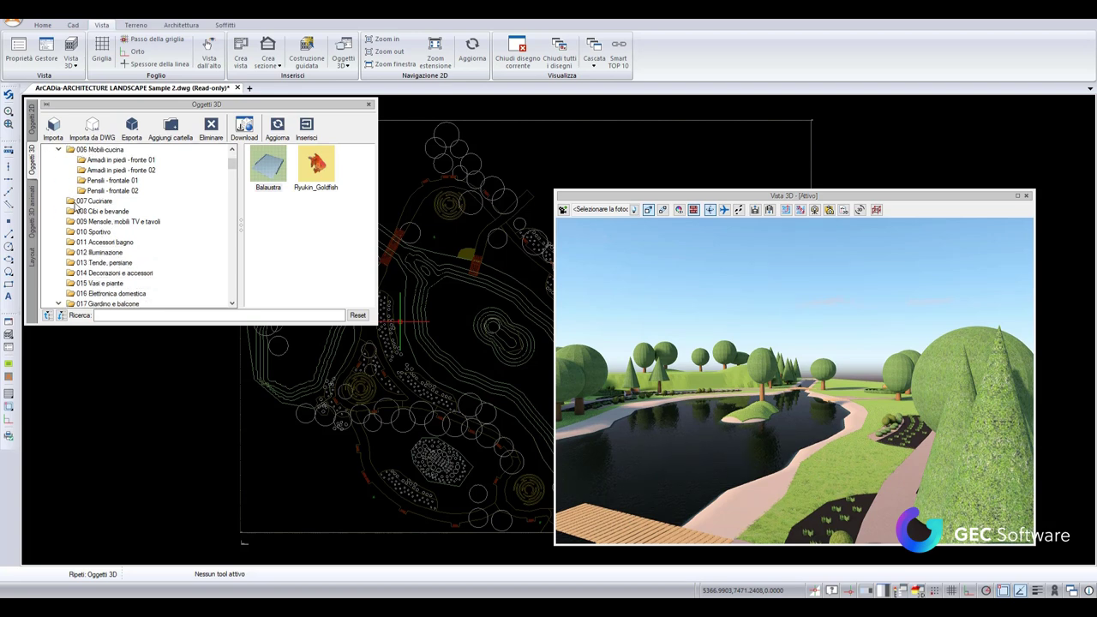
Expand 017 Giardino e balcone and open the Alberi folder with Albero di Natale, Rovere, Quercia.
left_click(107, 201)
left_click(100, 231)
scroll(104, 238, "down", 3)
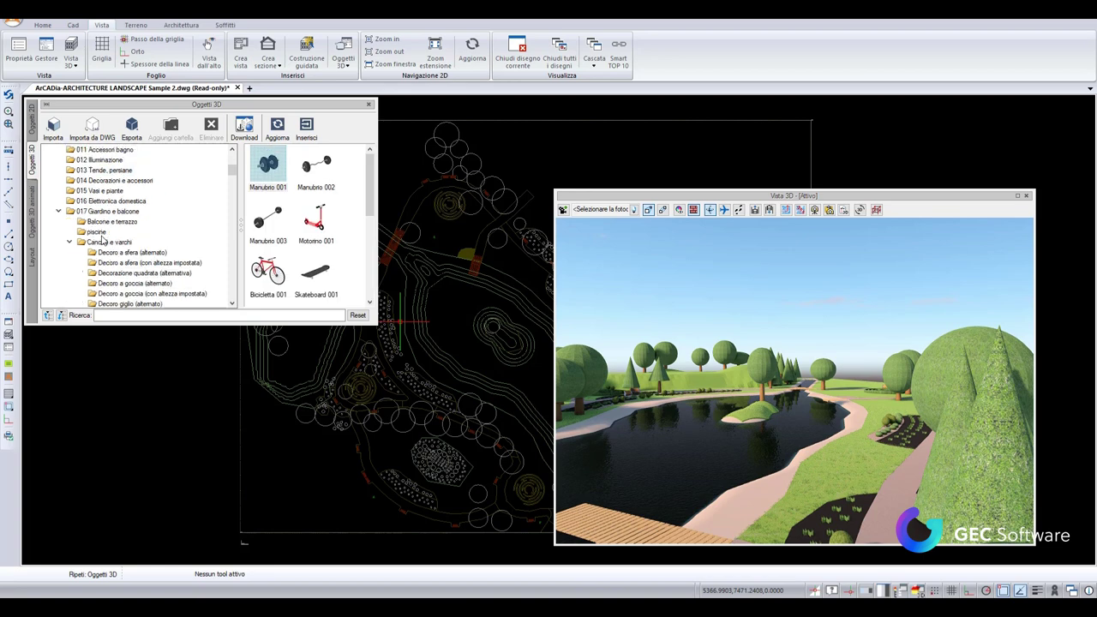
left_click(118, 253)
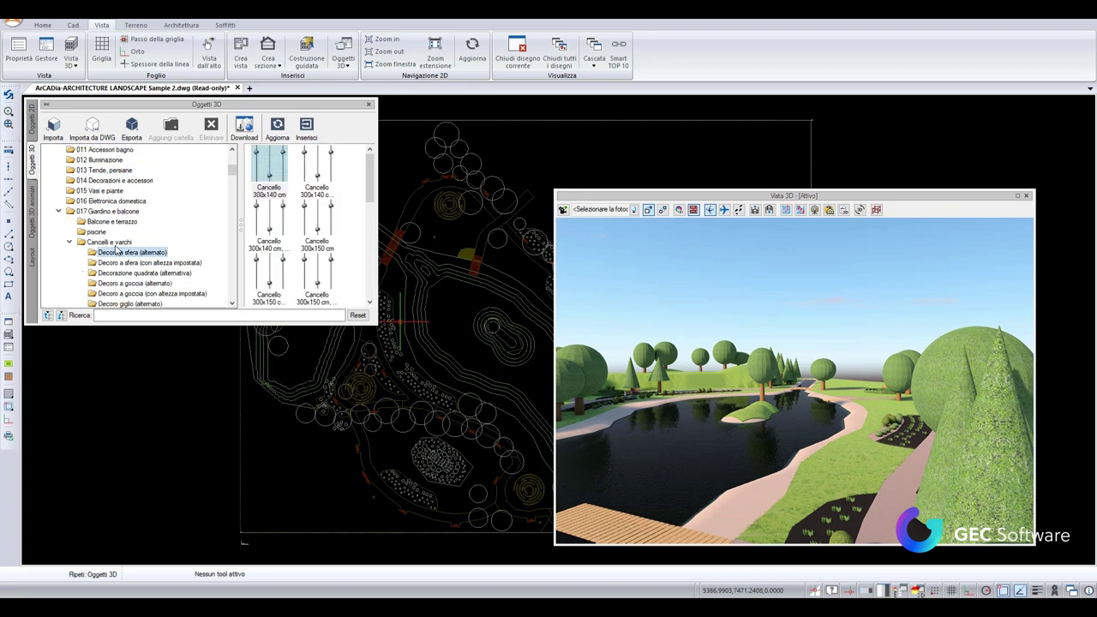
left_click(66, 213)
left_click(59, 212)
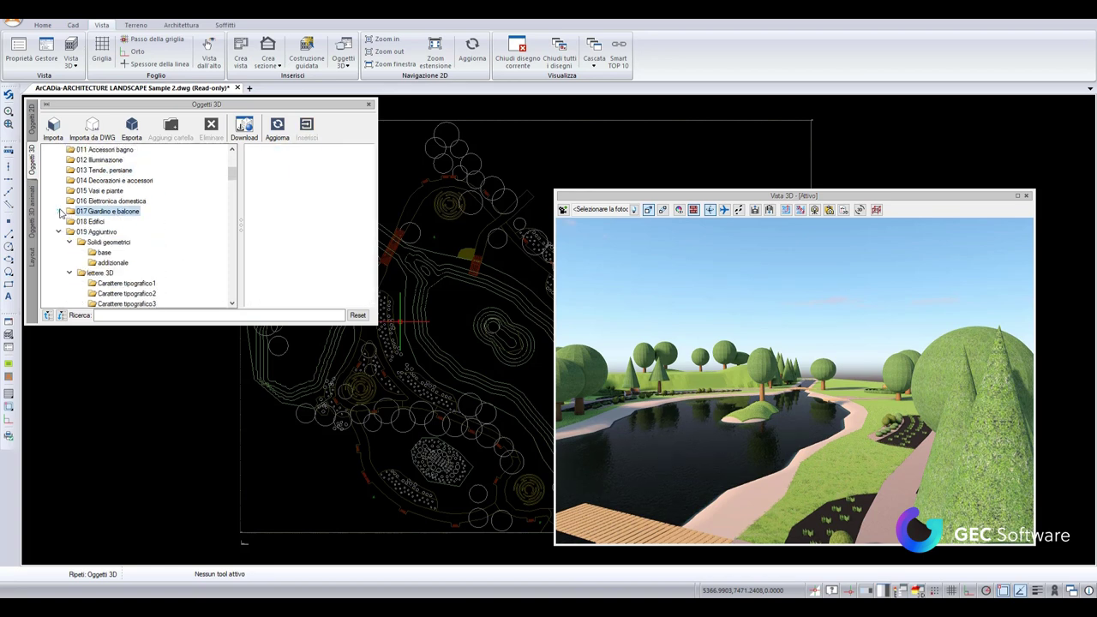
left_click(60, 212)
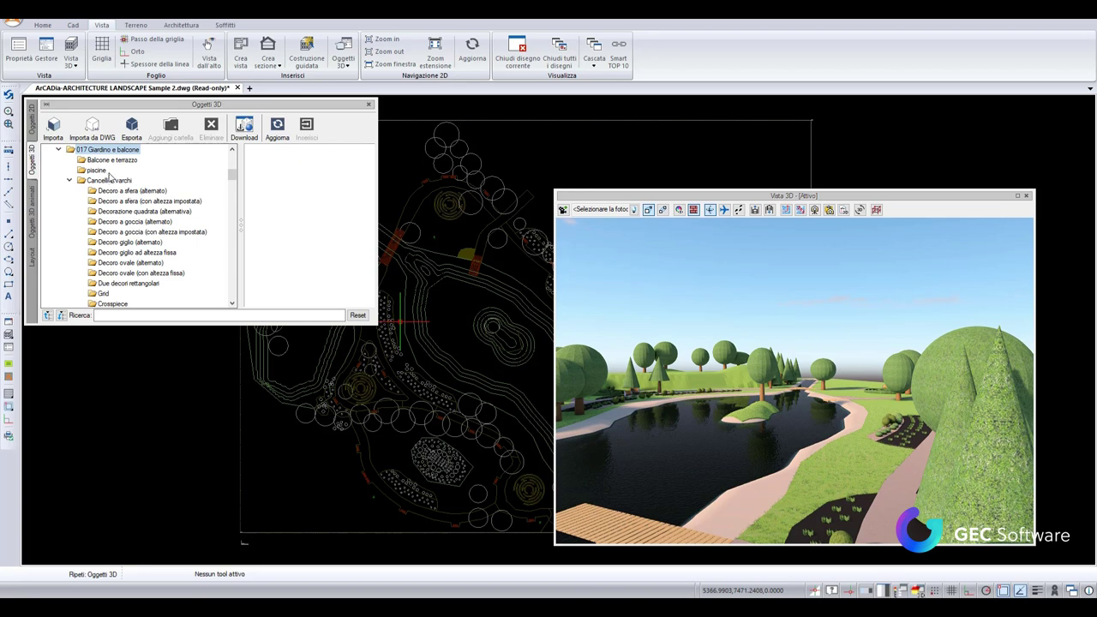
left_click(101, 180)
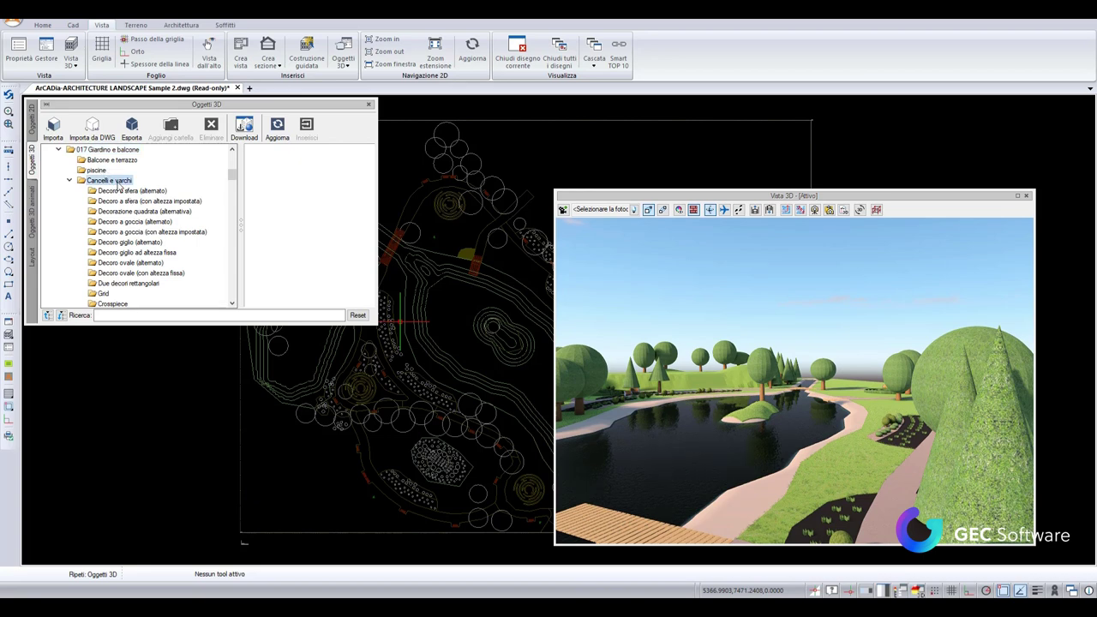
left_click(121, 191)
scroll(121, 210, "down", 2)
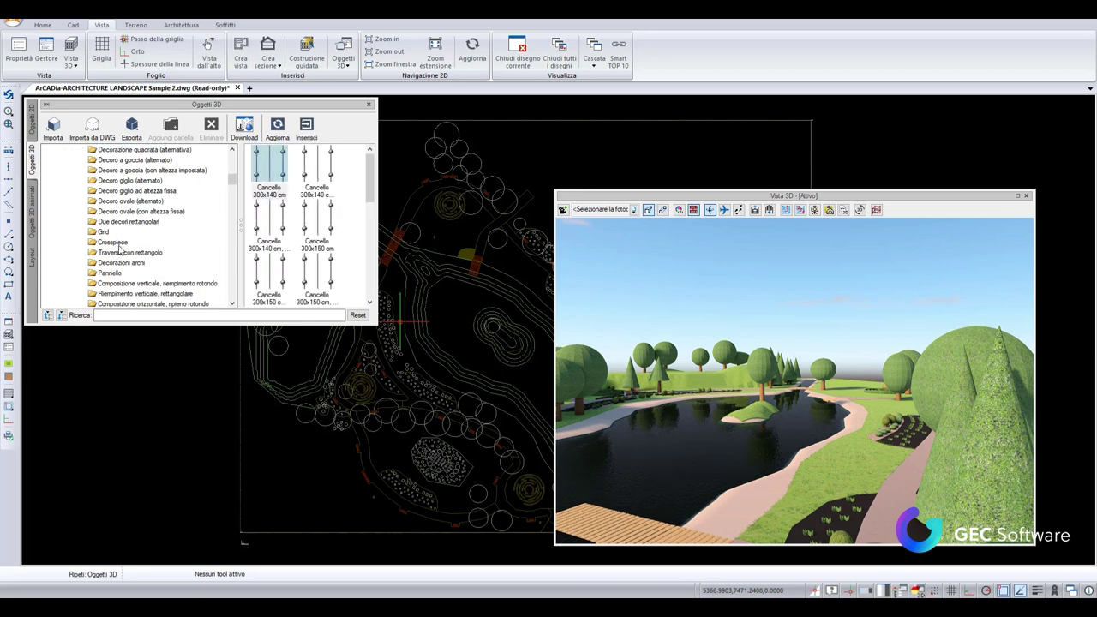
left_click(120, 244)
scroll(132, 281, "down", 2)
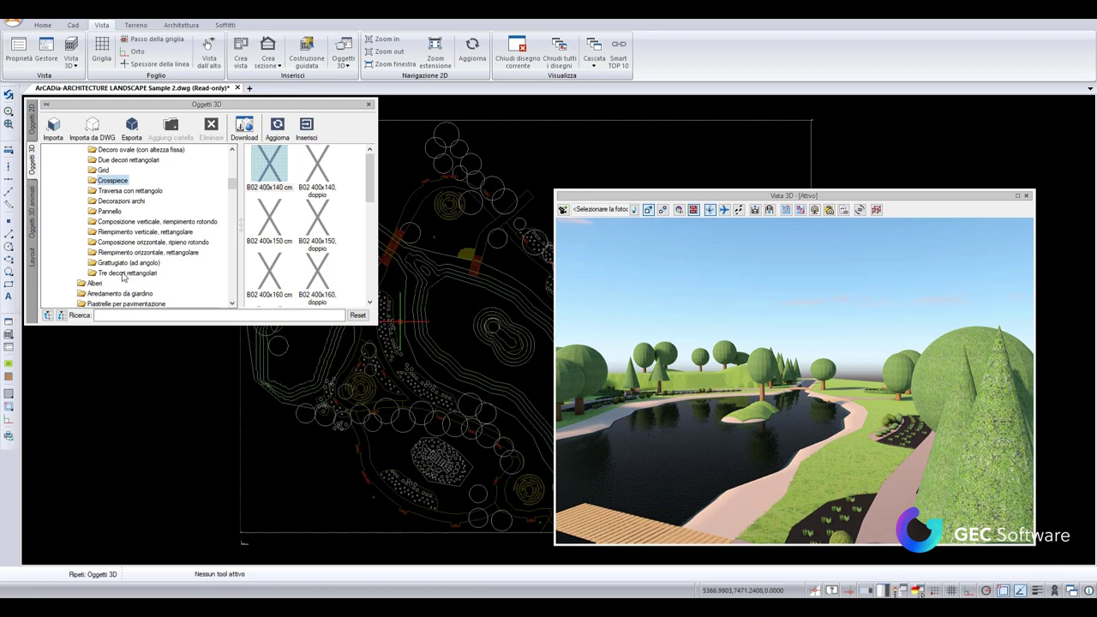
scroll(112, 281, "down", 1)
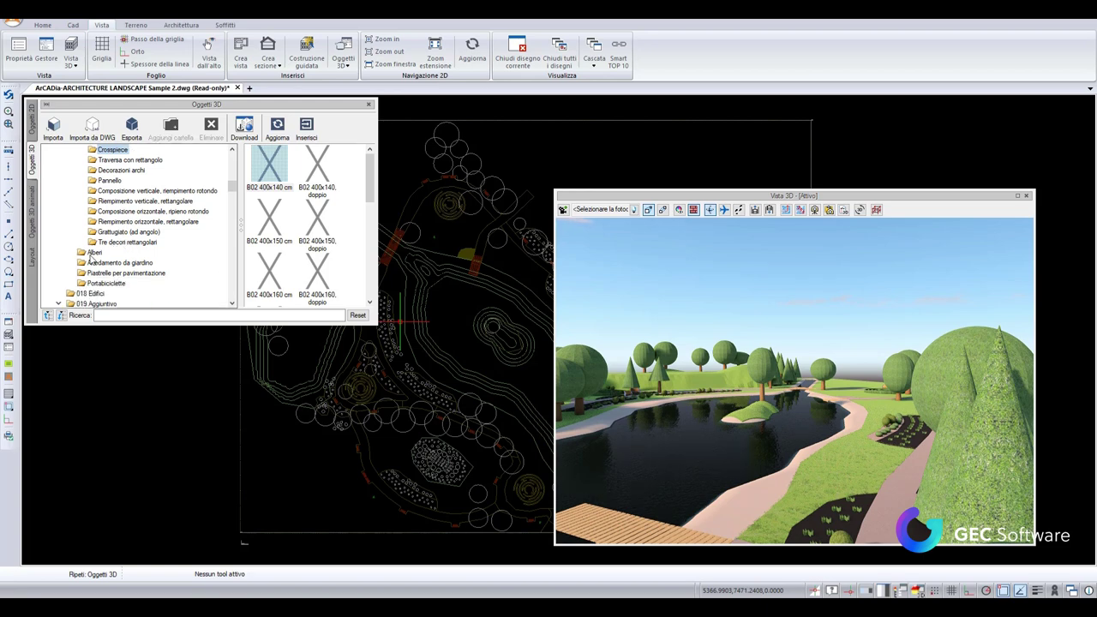
left_click(90, 254)
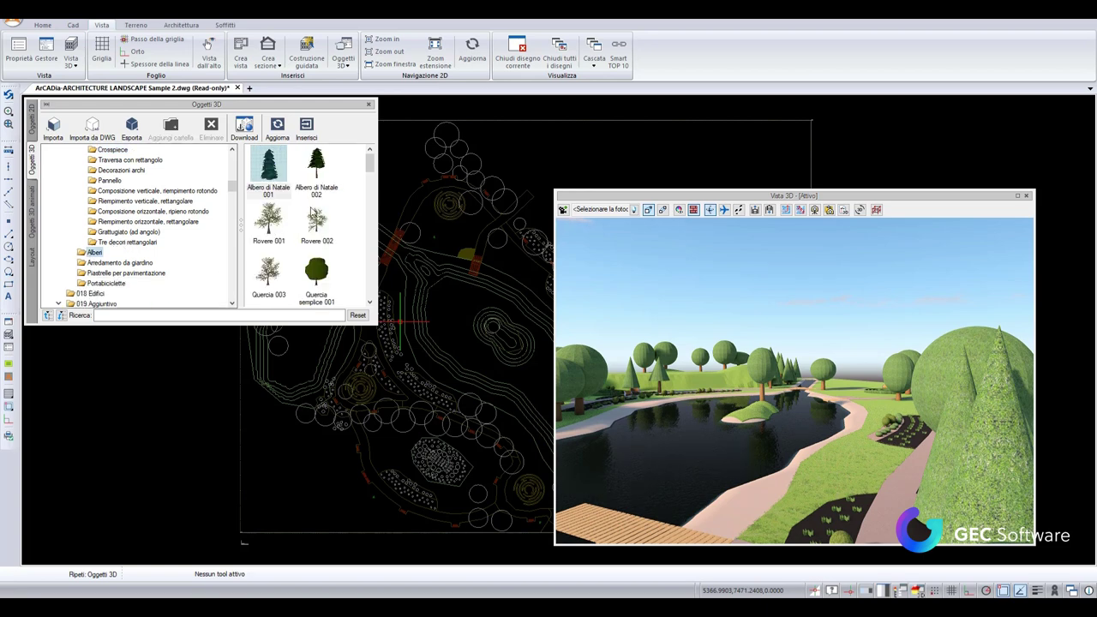
Select Rovere 001 and try placing it on the plan, dismissing the failed-operation error.
left_click(266, 224)
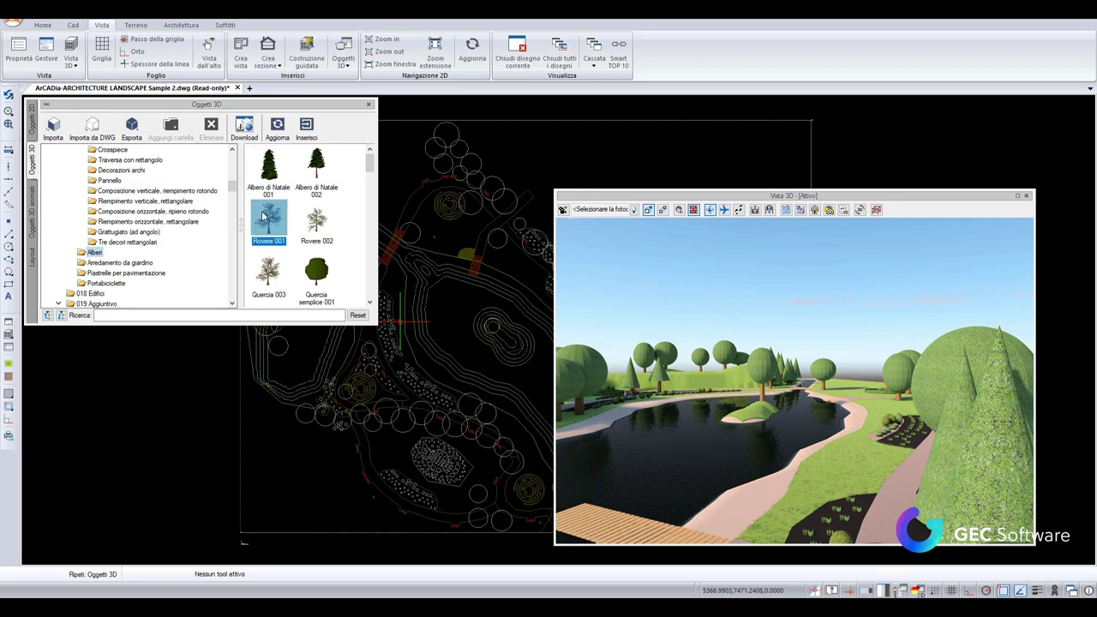
middle_click_drag(440, 405, 340, 452)
scroll(340, 453, "up", 2)
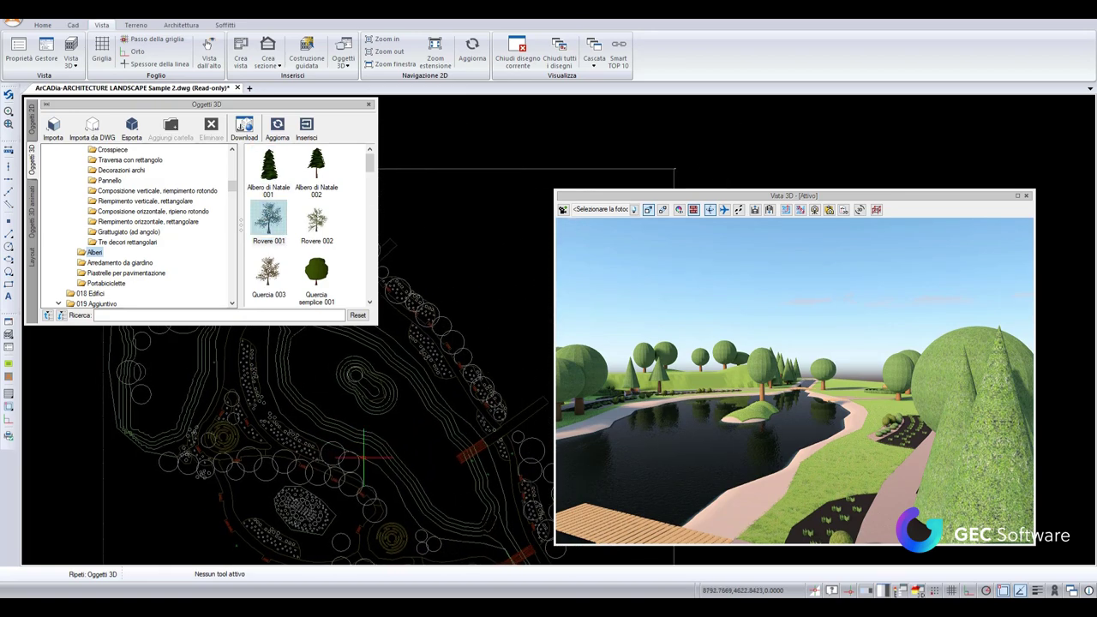
scroll(339, 453, "up", 2)
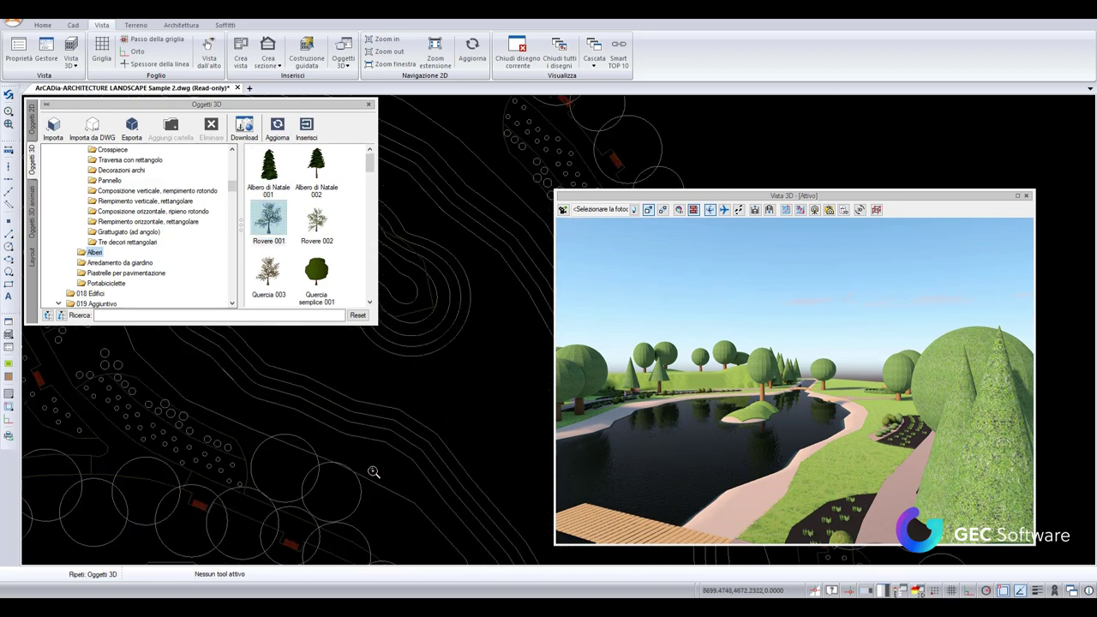
left_click(308, 130)
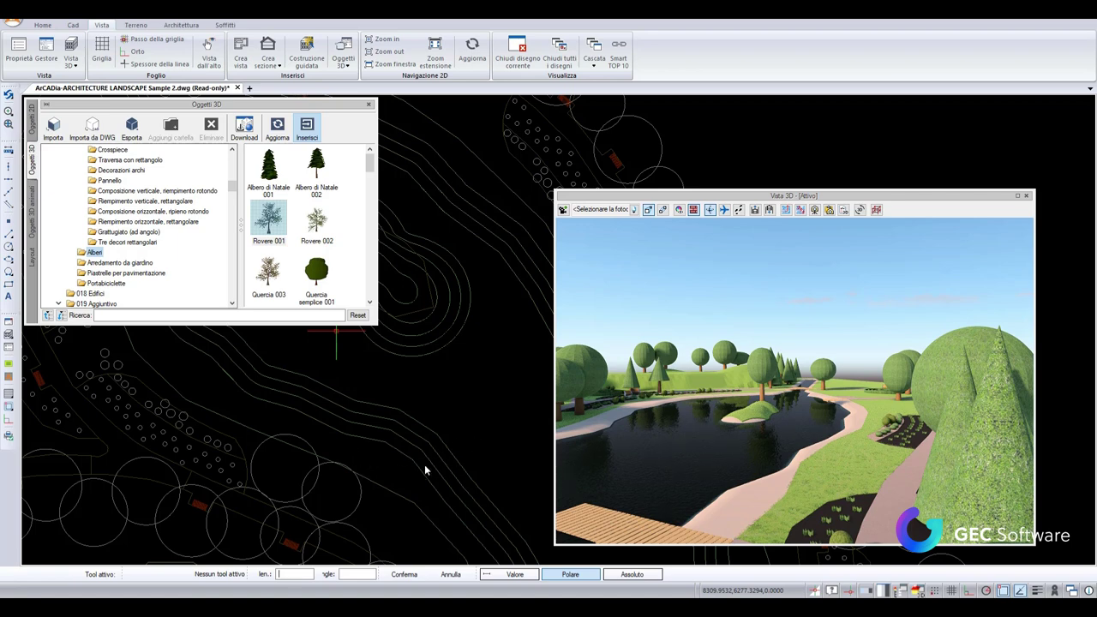
left_click(339, 429)
left_click(669, 344)
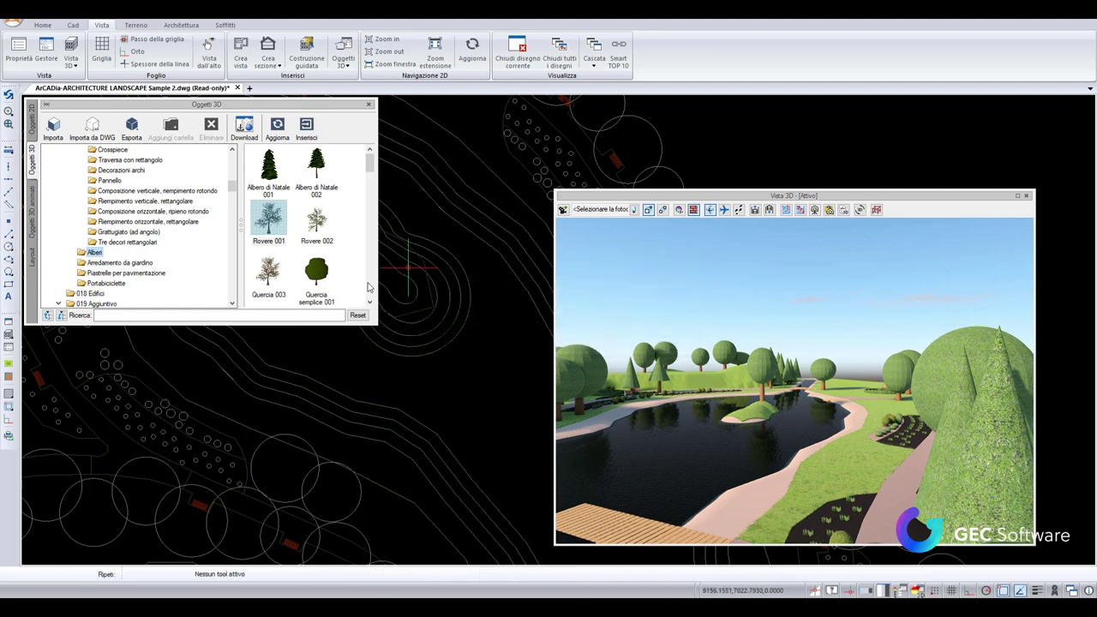
Close the Vista 3D window and restart inserting the Rovere 001 oak.
left_click(919, 591)
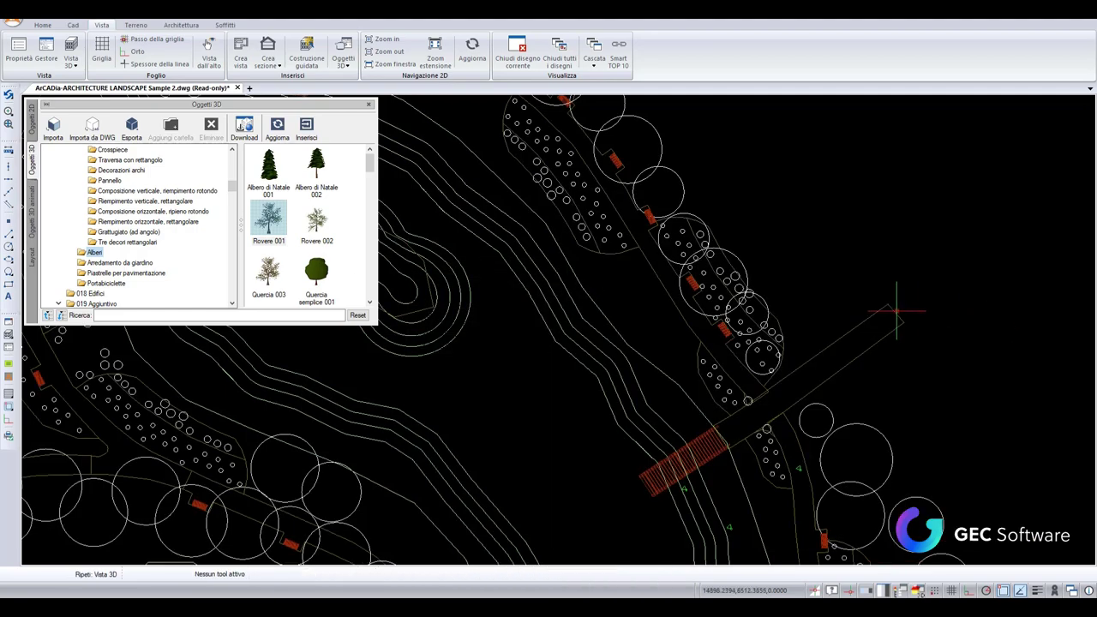
scroll(535, 386, "up", 2)
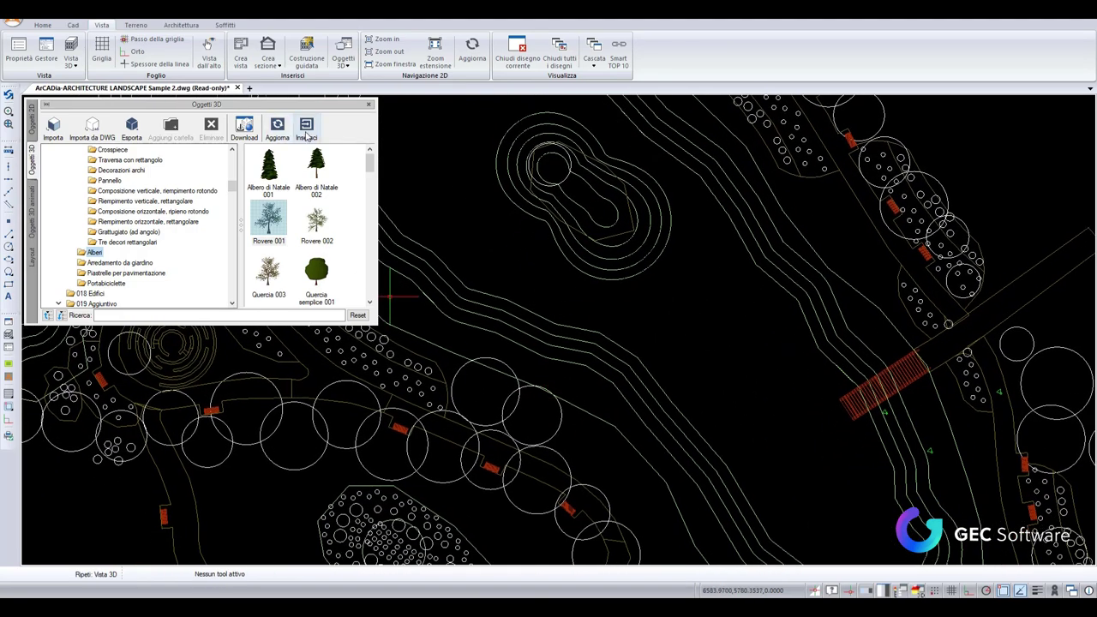
left_click(306, 129)
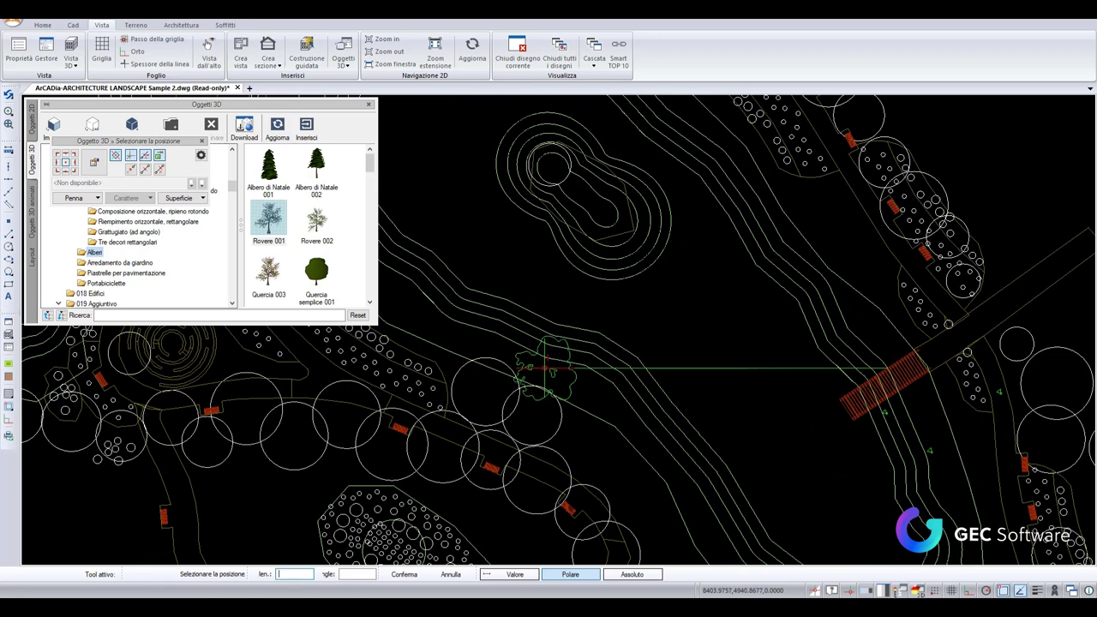
Place the Rovere 001 oak on the plan at 310° rotation and open its Proprietà oggetto.
left_click(543, 374)
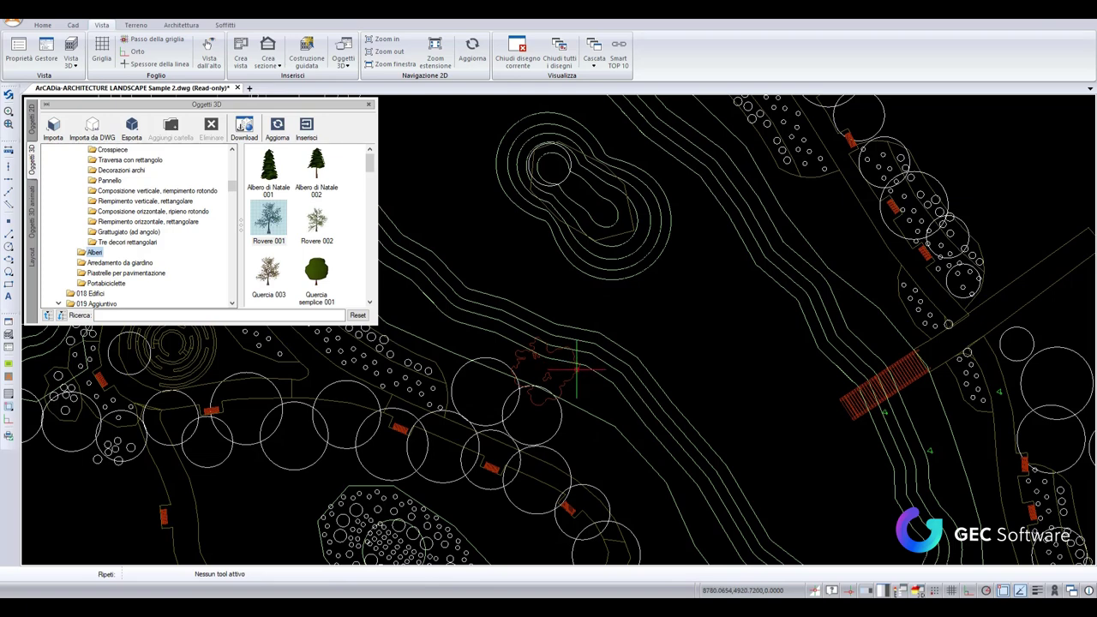
left_click(545, 369)
left_click(563, 177)
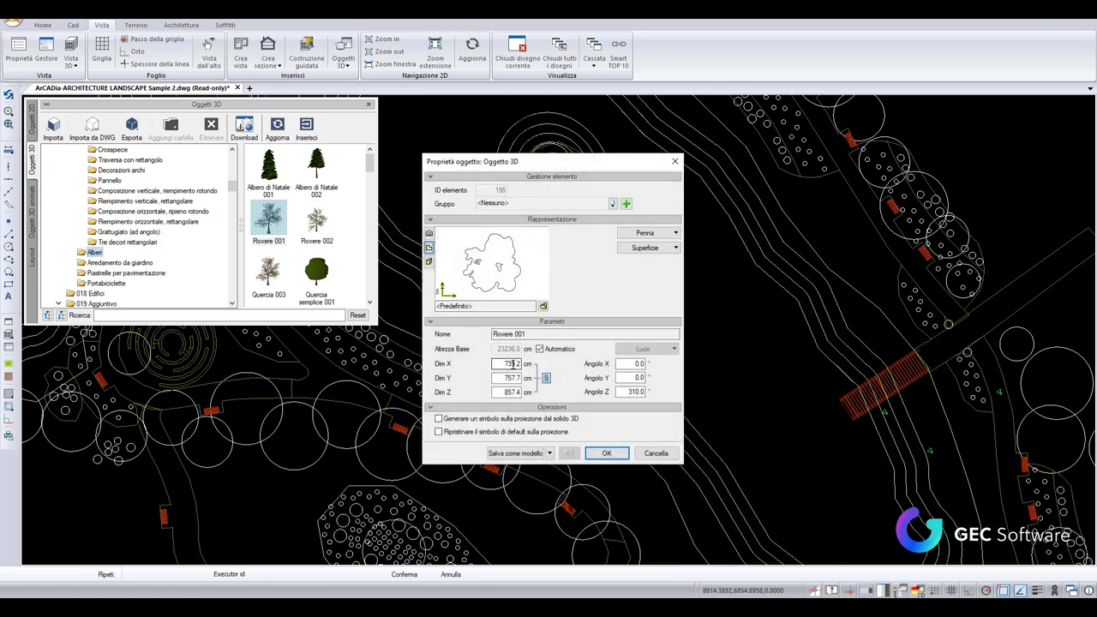
Accept the oak's properties and reopen Vista 3D to see it rendered beside the lake.
left_click(511, 392)
key("Tab")
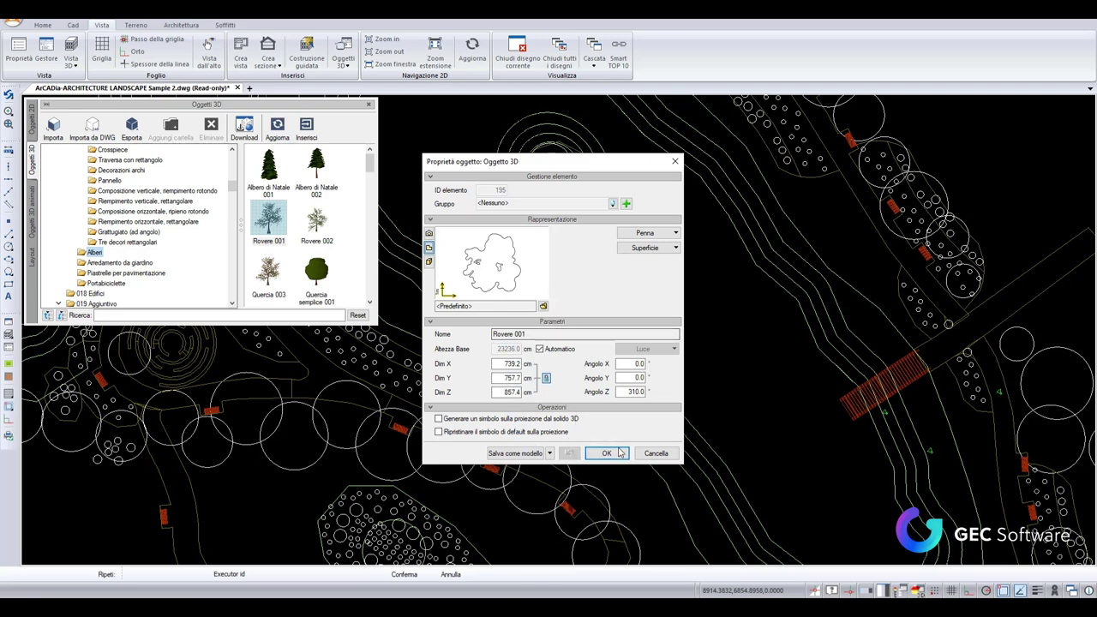
left_click(606, 452)
left_click(71, 58)
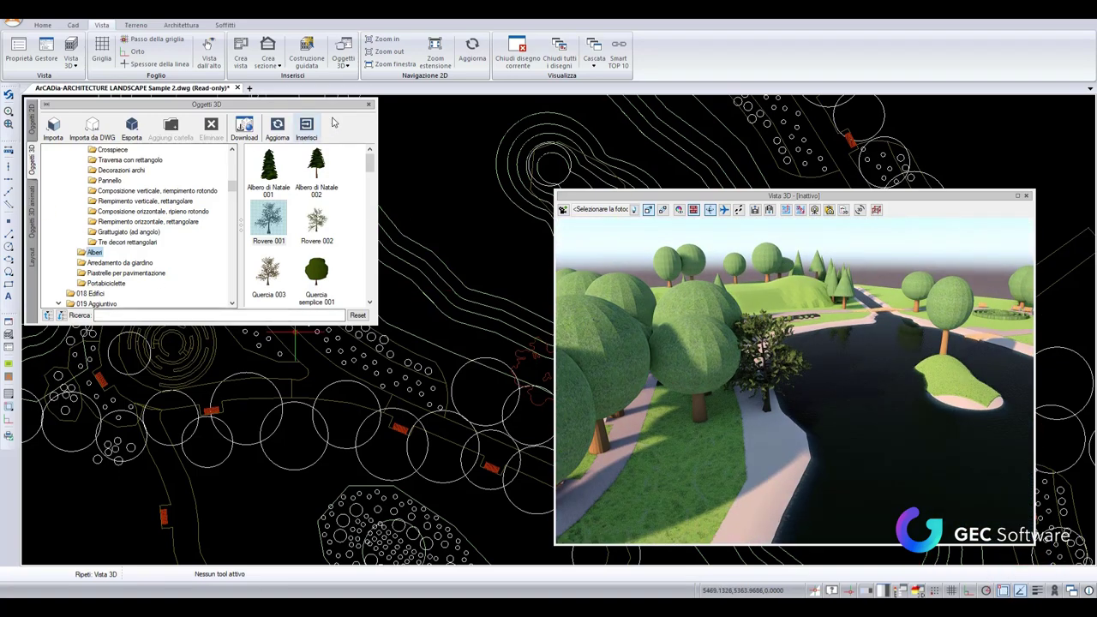
Close the Oggetti 3D panel, orbit the 3D view toward the lake island, then close Vista 3D.
left_click(371, 105)
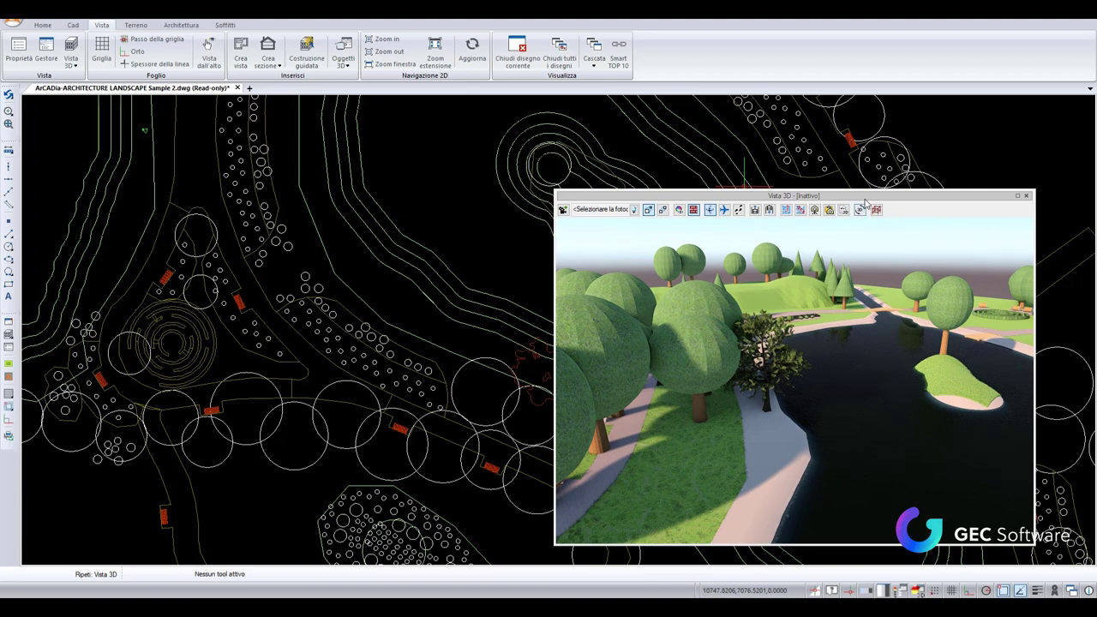
left_click_drag(857, 195, 539, 148)
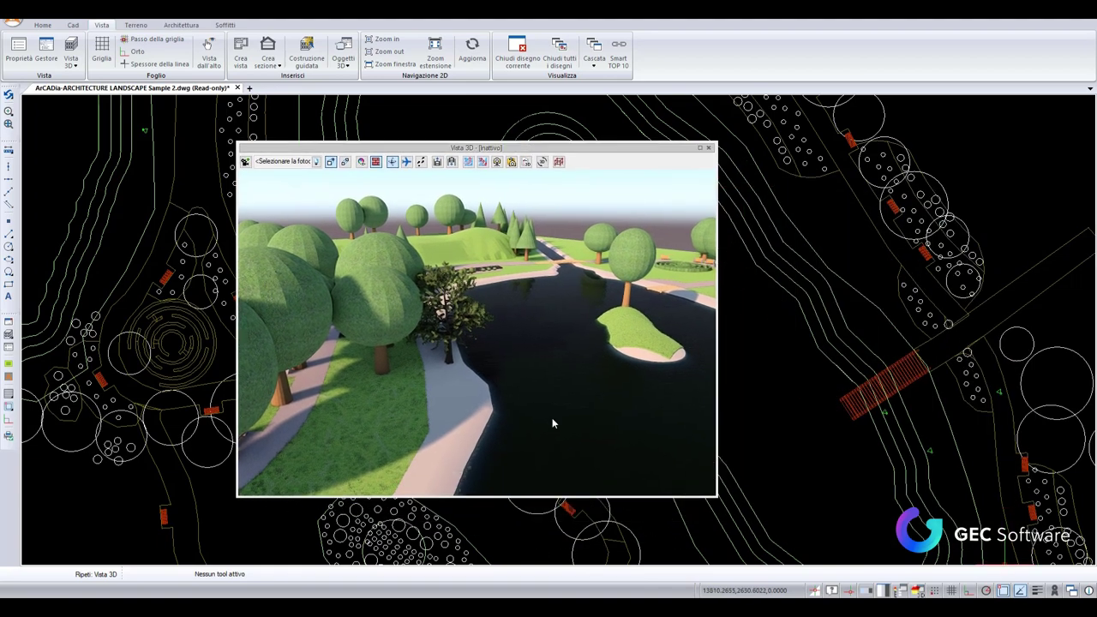
left_click_drag(607, 394, 726, 497)
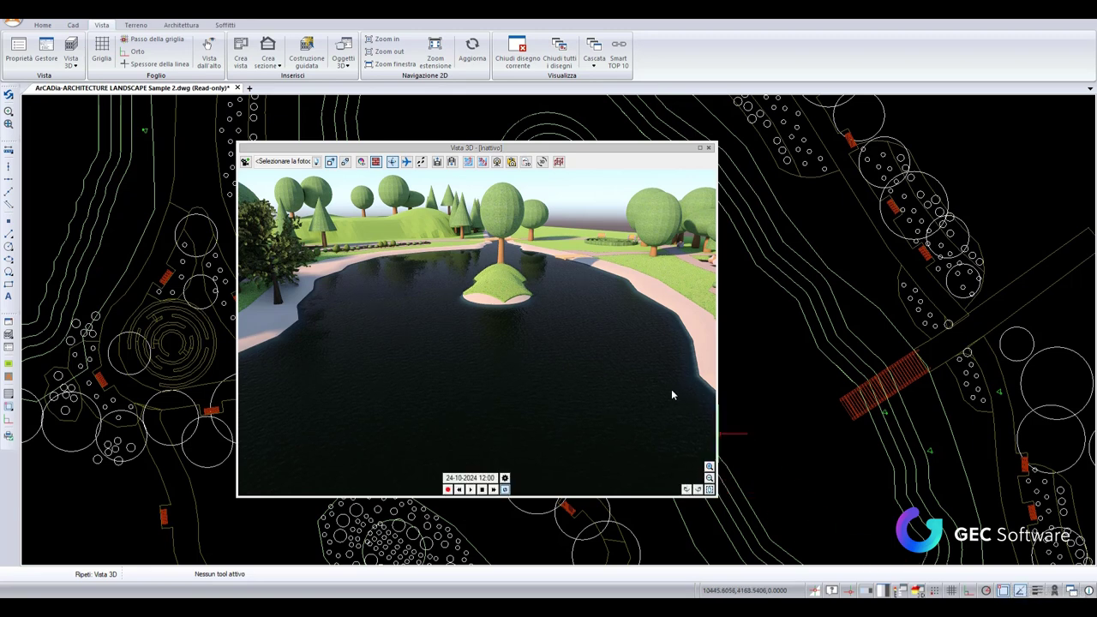
left_click(541, 162)
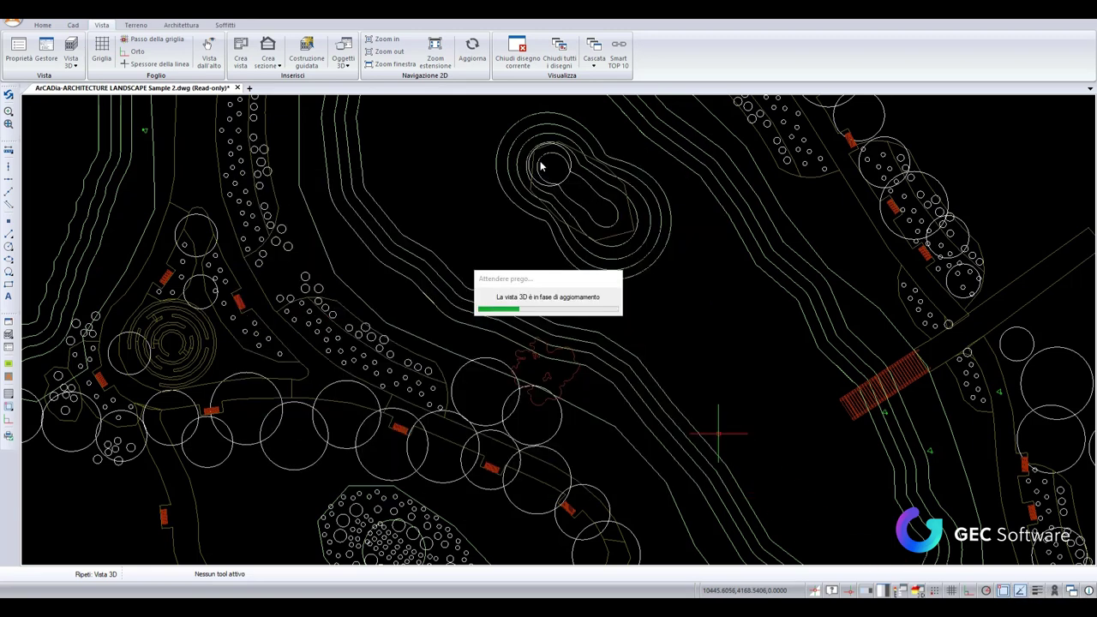